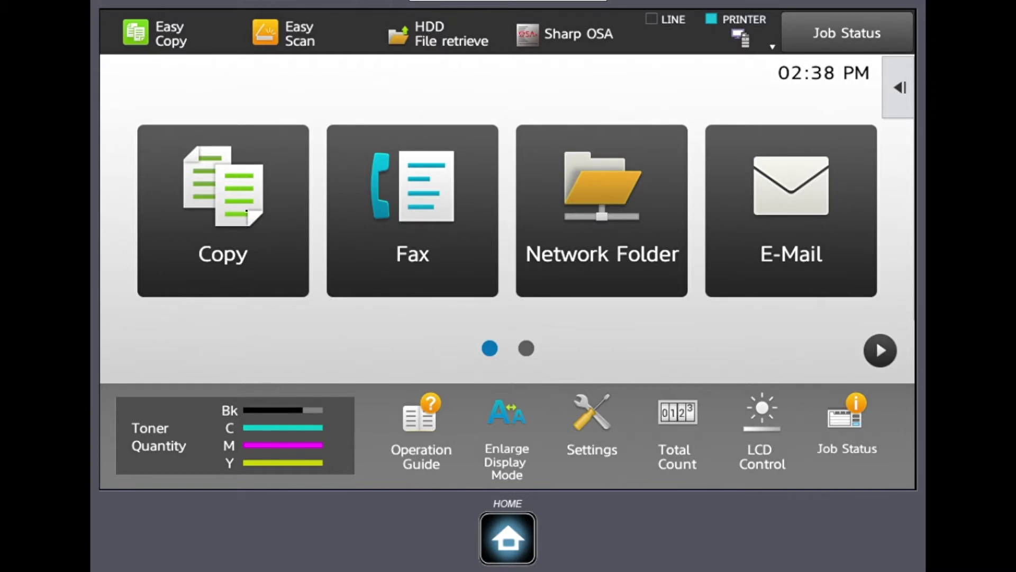
# - Open Copy, try Full Color and B/W, and keep Color Mode at Auto
pyautogui.click(247, 211)
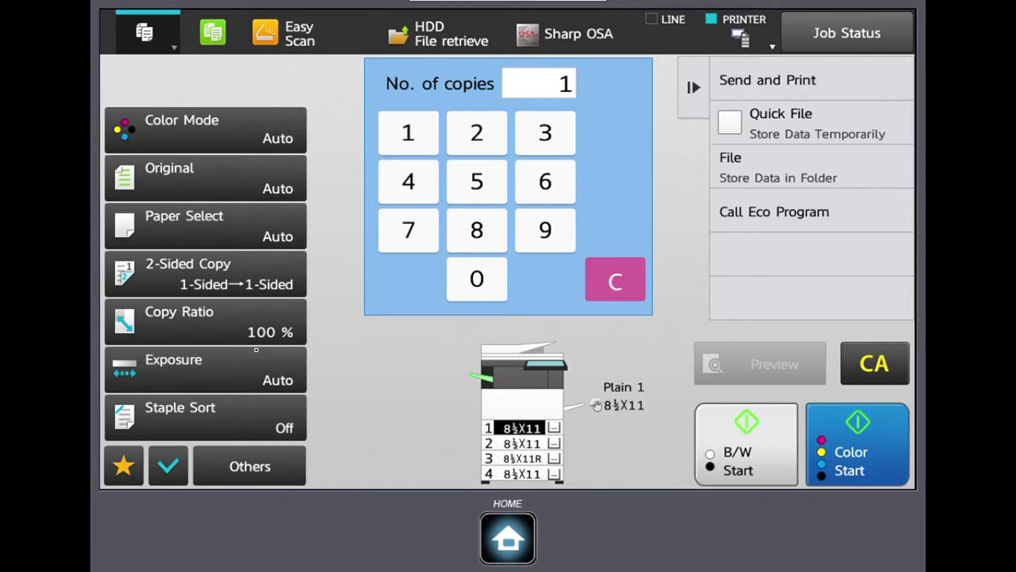
pyautogui.click(247, 131)
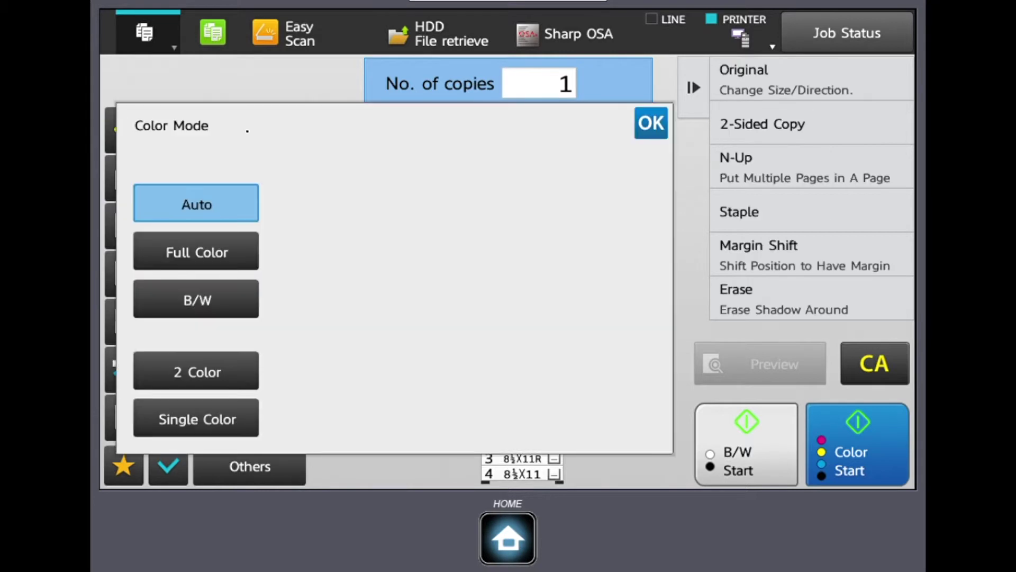
pyautogui.click(242, 250)
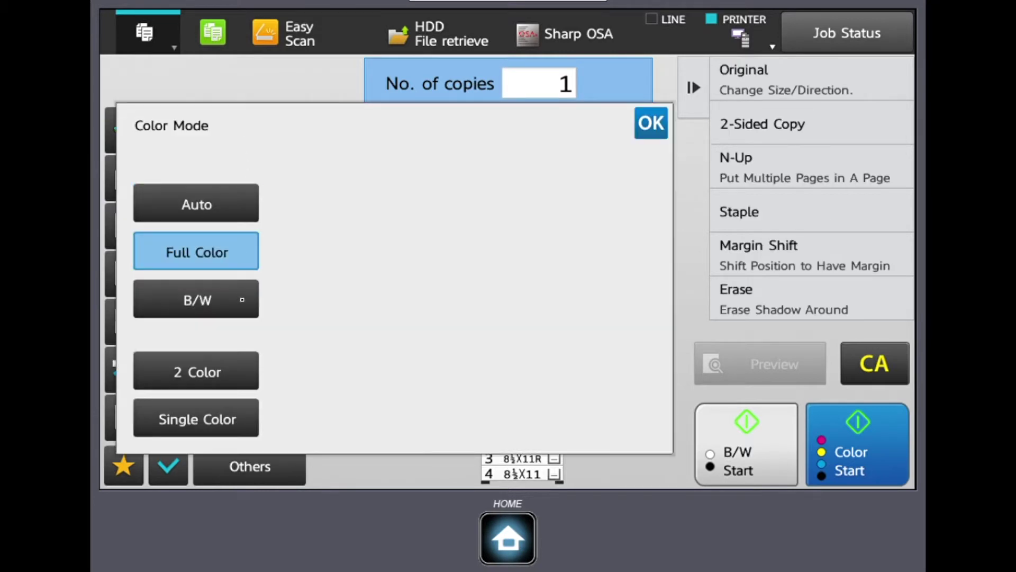
pyautogui.click(242, 301)
pyautogui.click(238, 210)
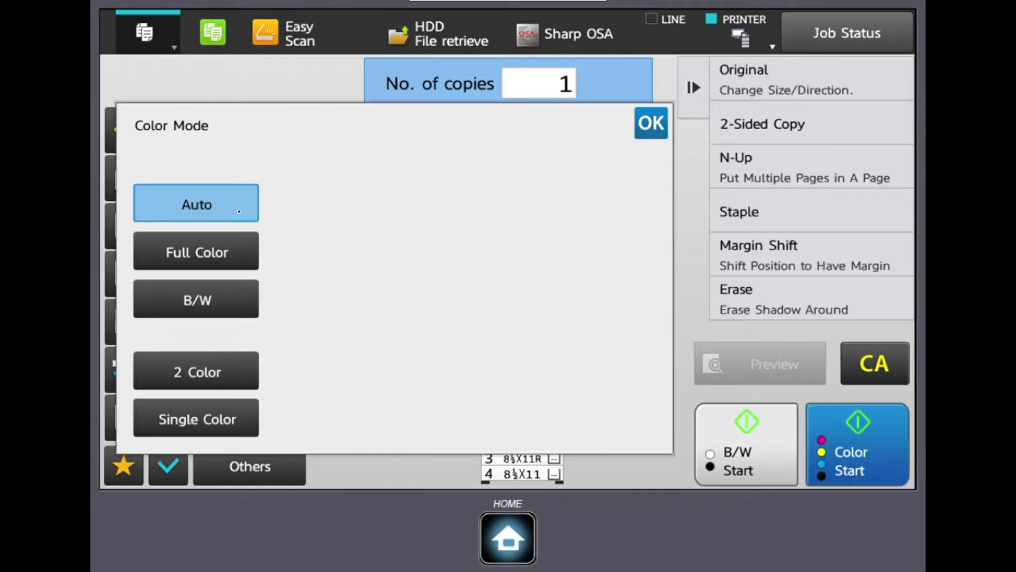
pyautogui.click(652, 124)
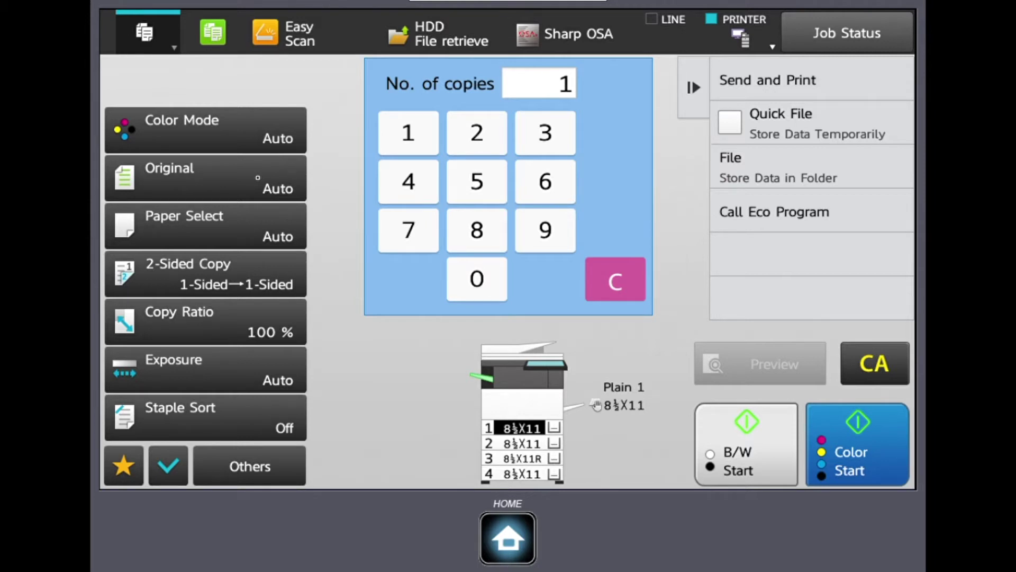
pyautogui.click(229, 232)
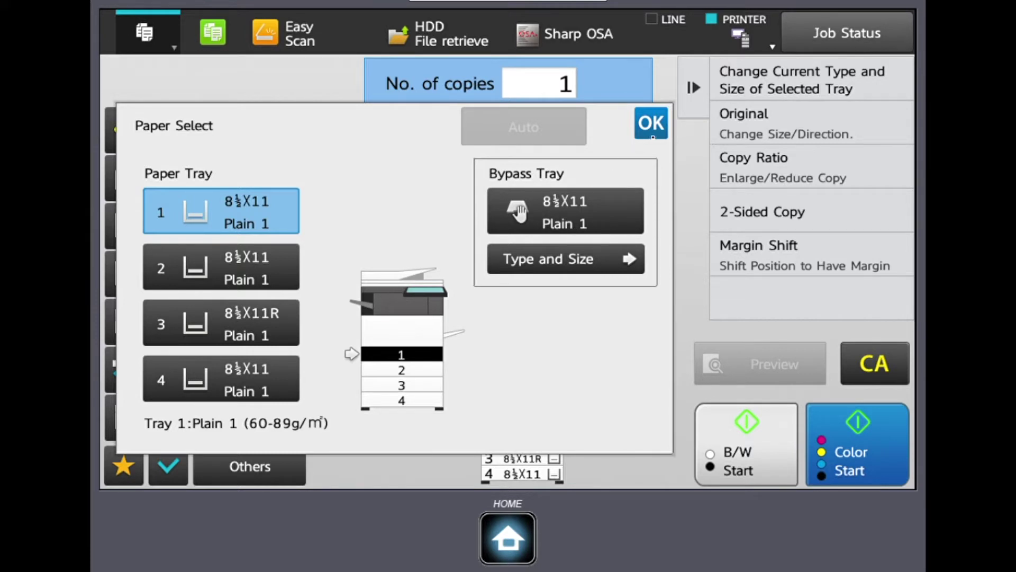
pyautogui.click(654, 137)
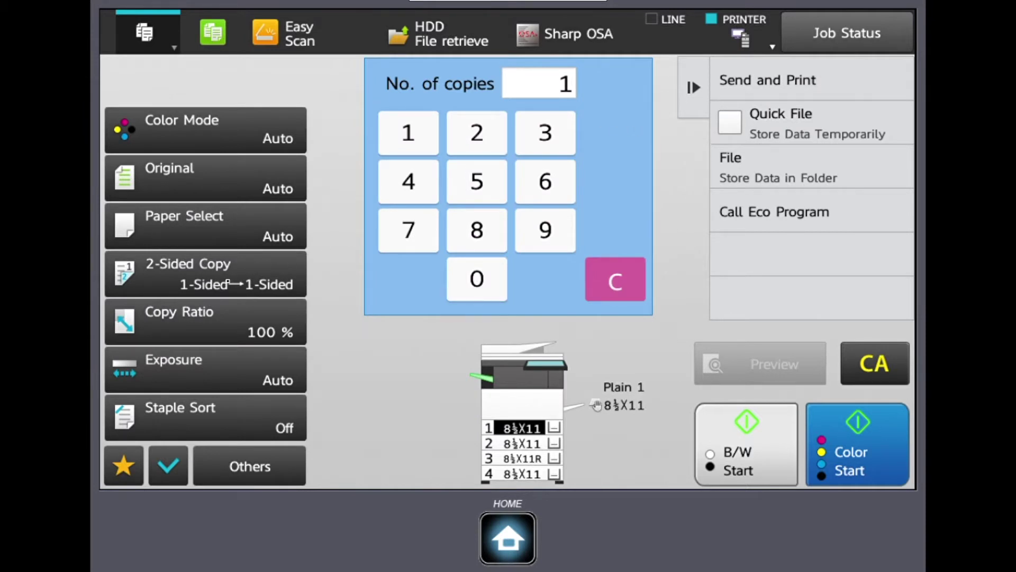
pyautogui.click(228, 281)
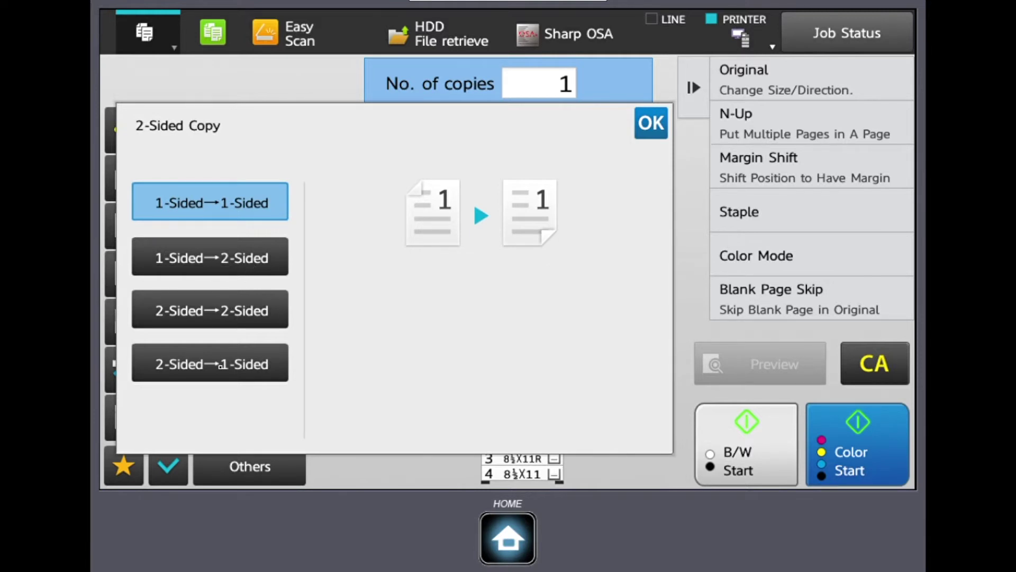
pyautogui.click(248, 314)
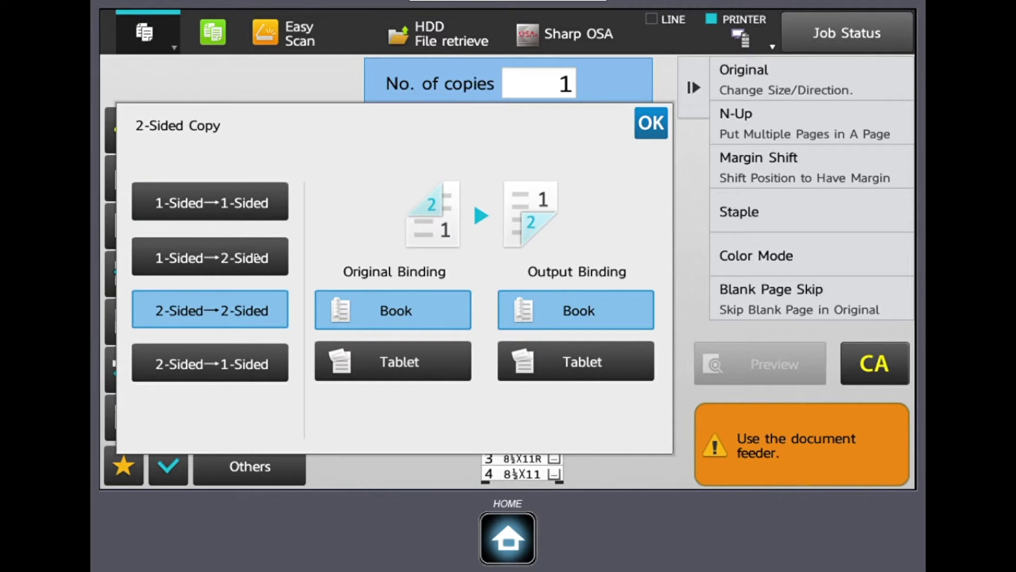
pyautogui.click(257, 258)
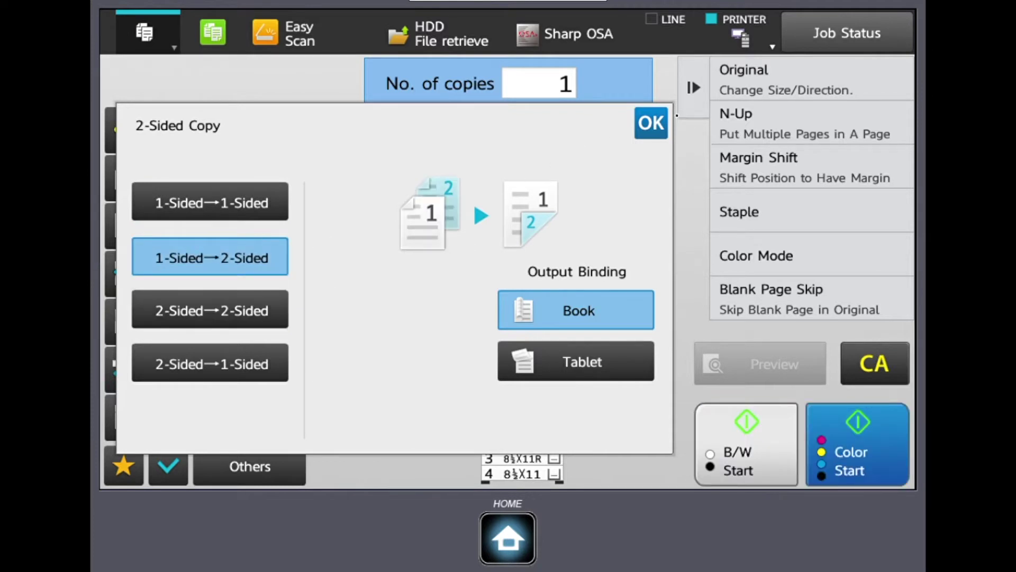
pyautogui.click(662, 128)
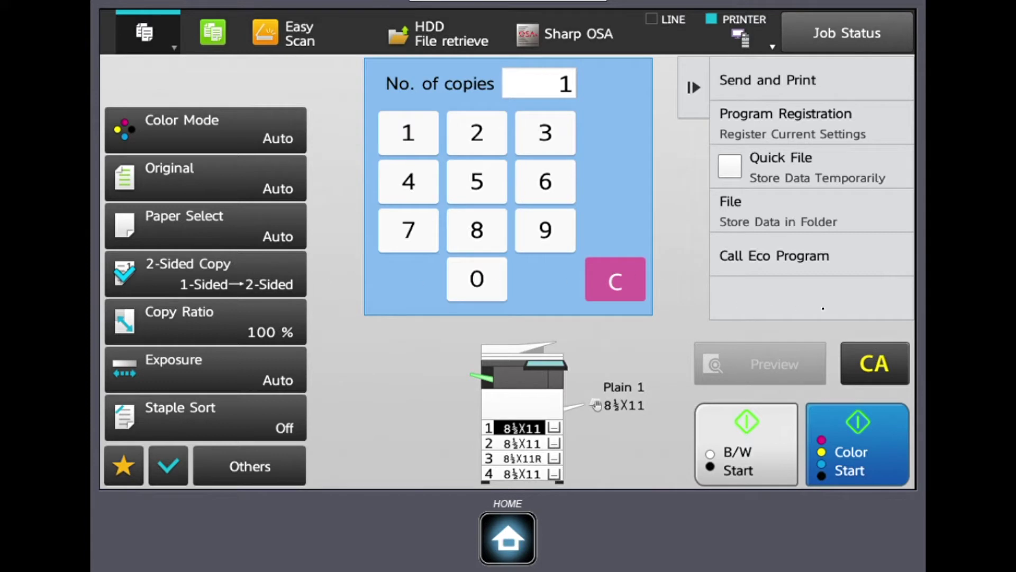
pyautogui.click(876, 371)
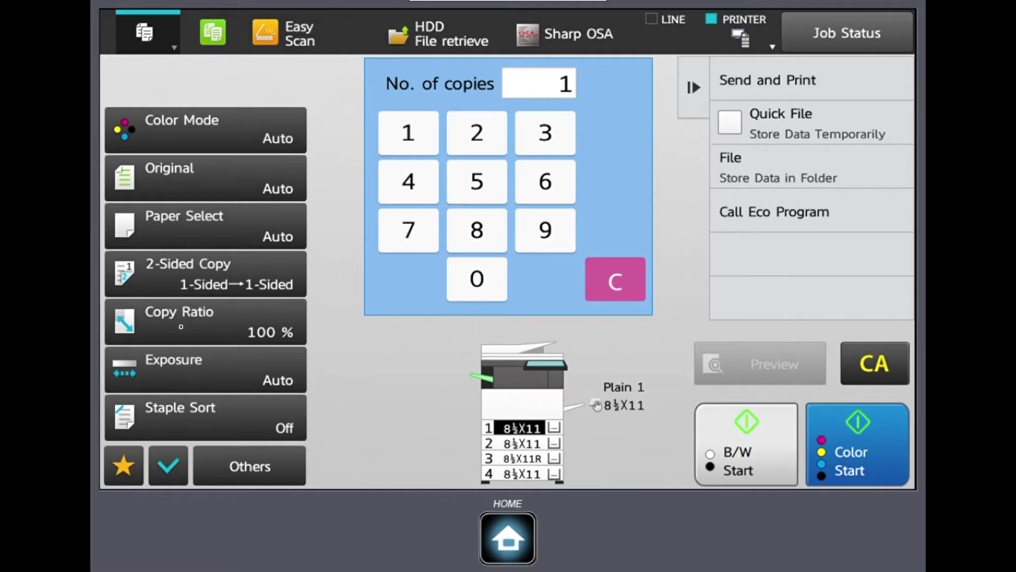
pyautogui.click(181, 327)
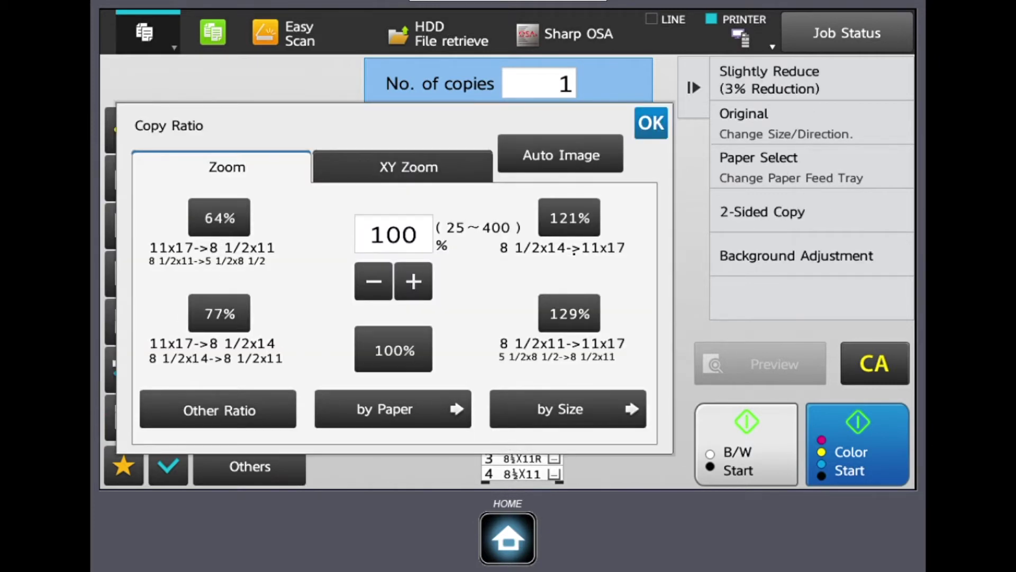
pyautogui.click(414, 285)
pyautogui.click(413, 286)
pyautogui.click(412, 287)
pyautogui.click(413, 288)
pyautogui.click(388, 291)
pyautogui.click(388, 291)
pyautogui.click(388, 291)
pyautogui.click(390, 290)
pyautogui.click(564, 157)
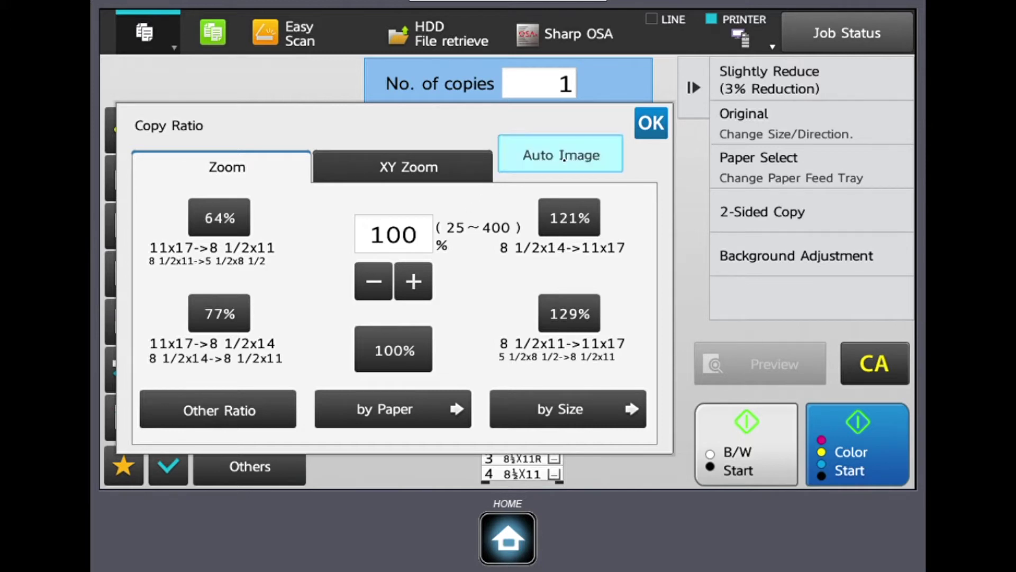
pyautogui.click(645, 127)
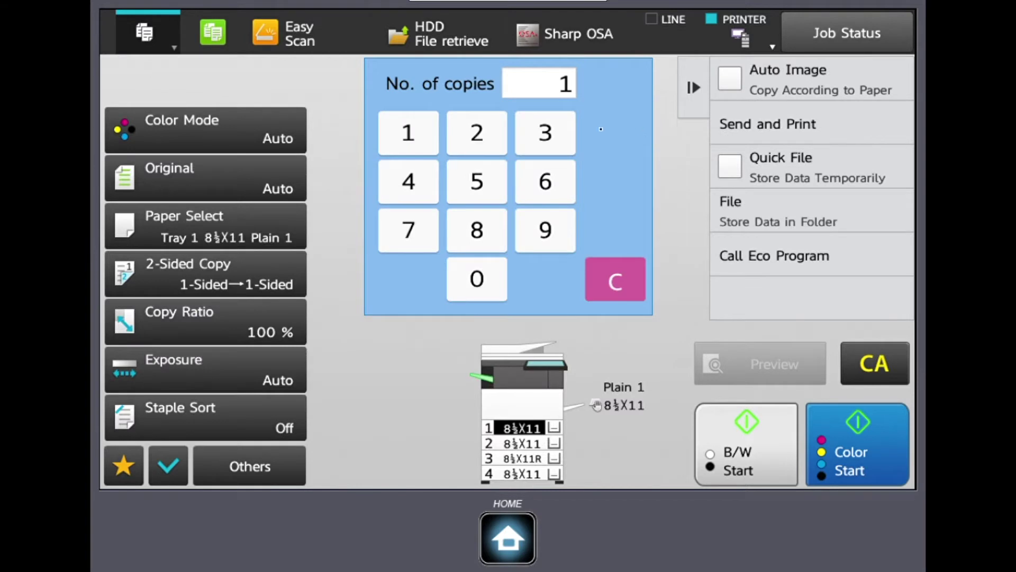
pyautogui.click(209, 231)
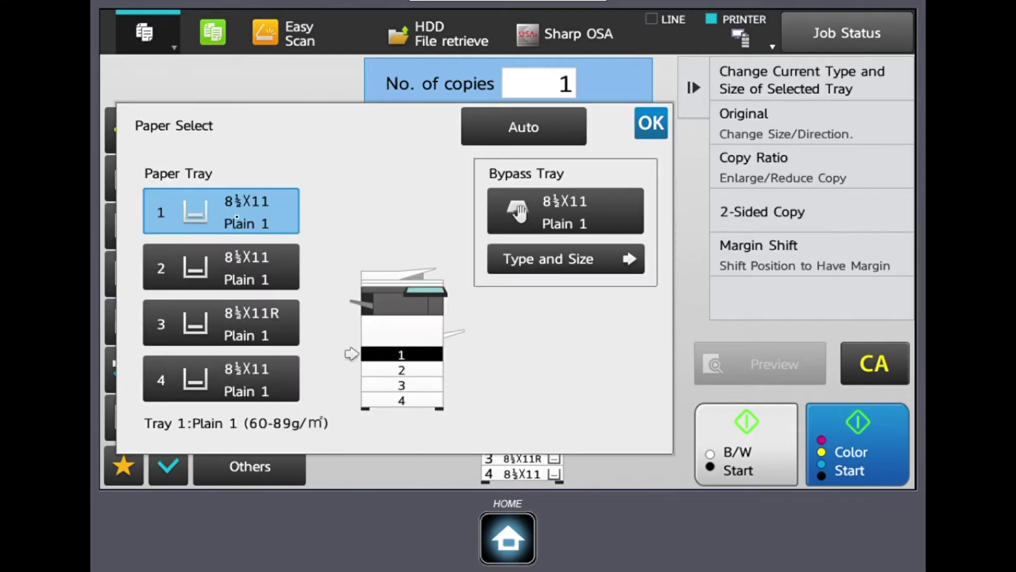
pyautogui.click(245, 261)
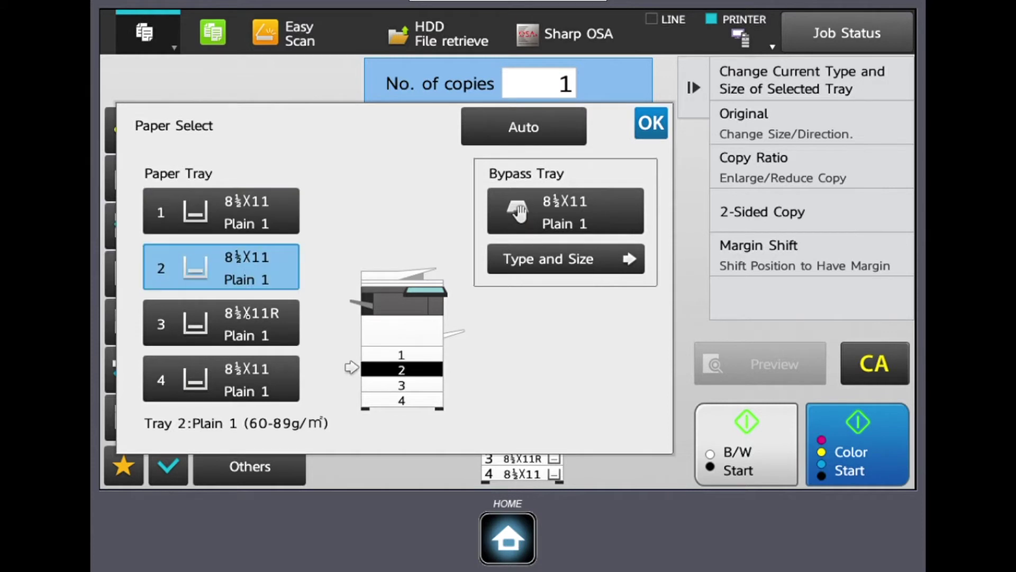
pyautogui.click(249, 316)
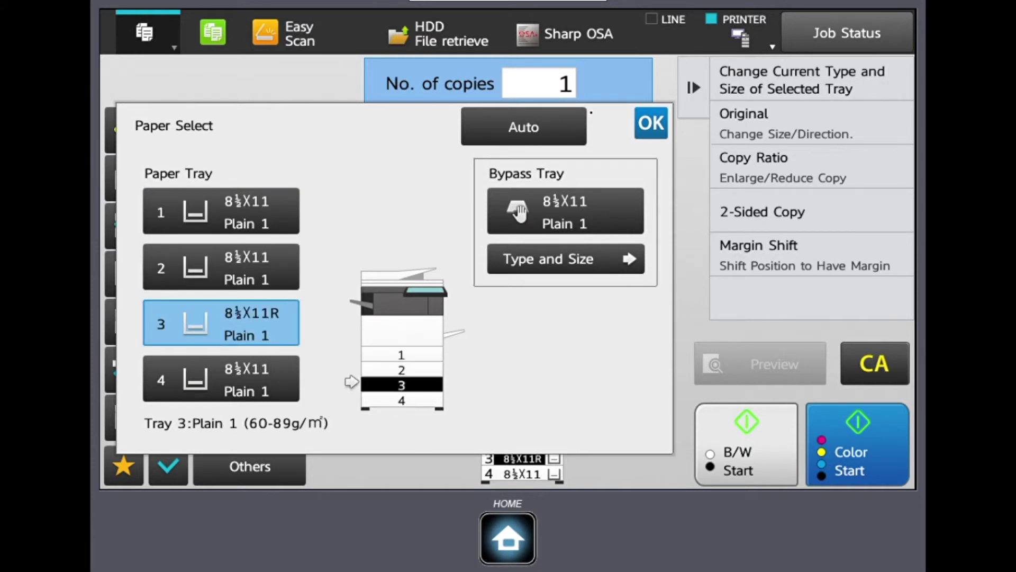
pyautogui.click(654, 126)
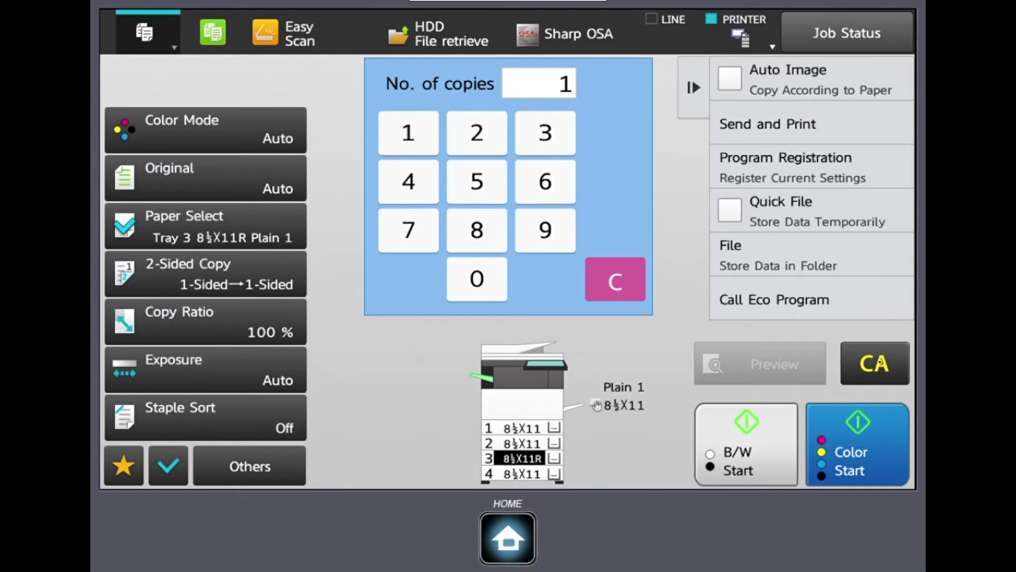
pyautogui.click(880, 363)
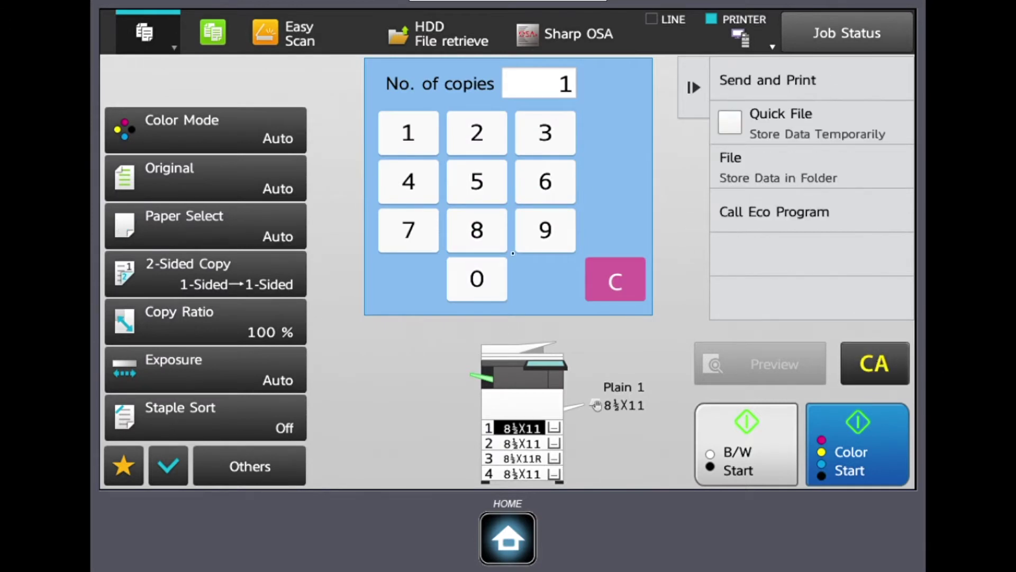
pyautogui.click(225, 377)
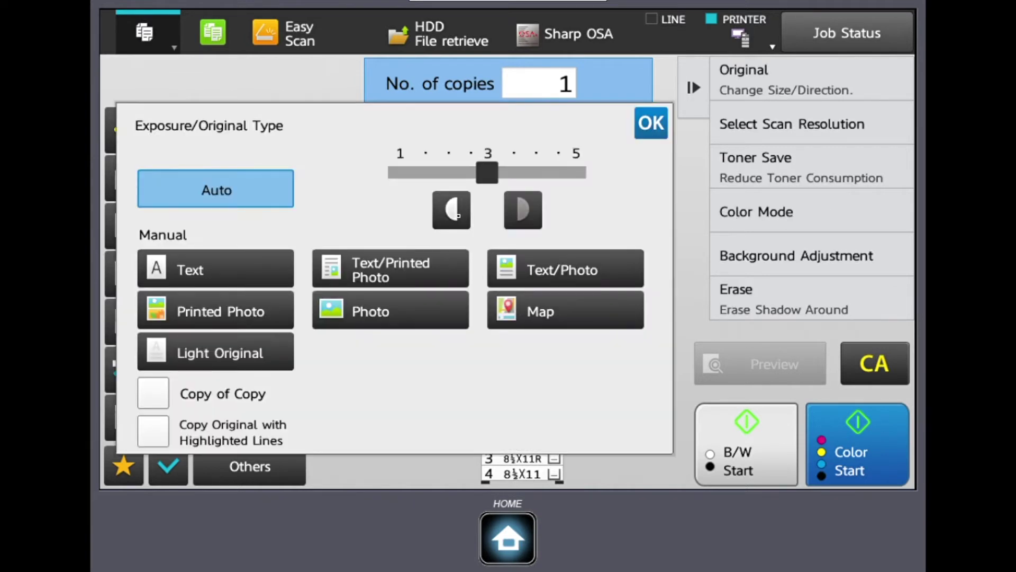
pyautogui.click(458, 215)
pyautogui.click(459, 216)
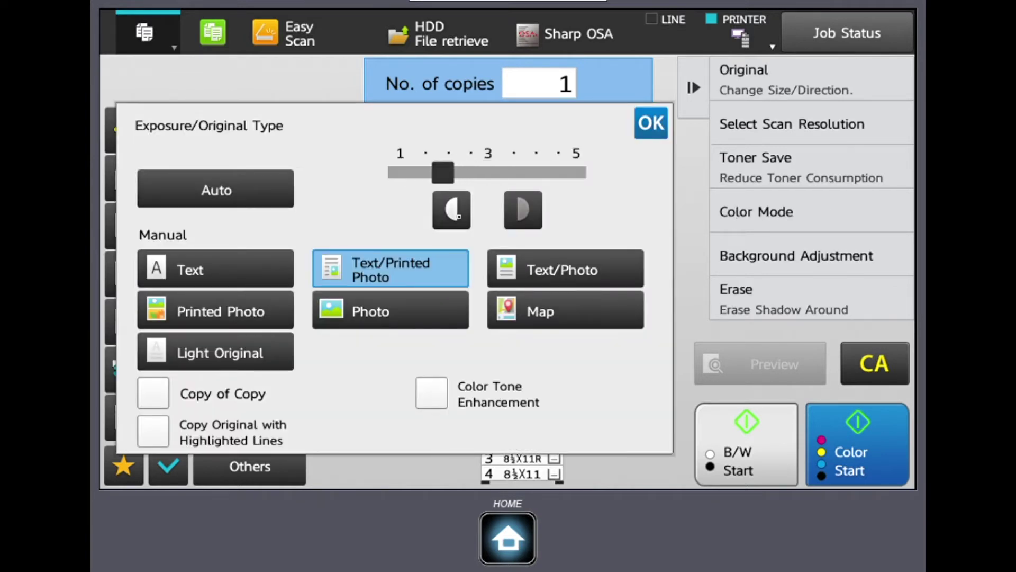
pyautogui.click(509, 218)
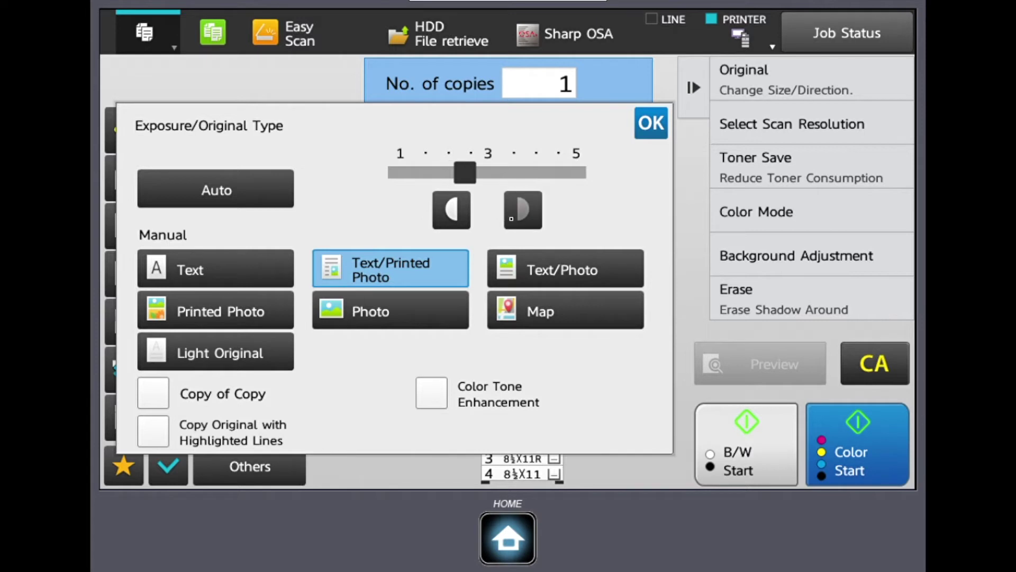
pyautogui.click(509, 218)
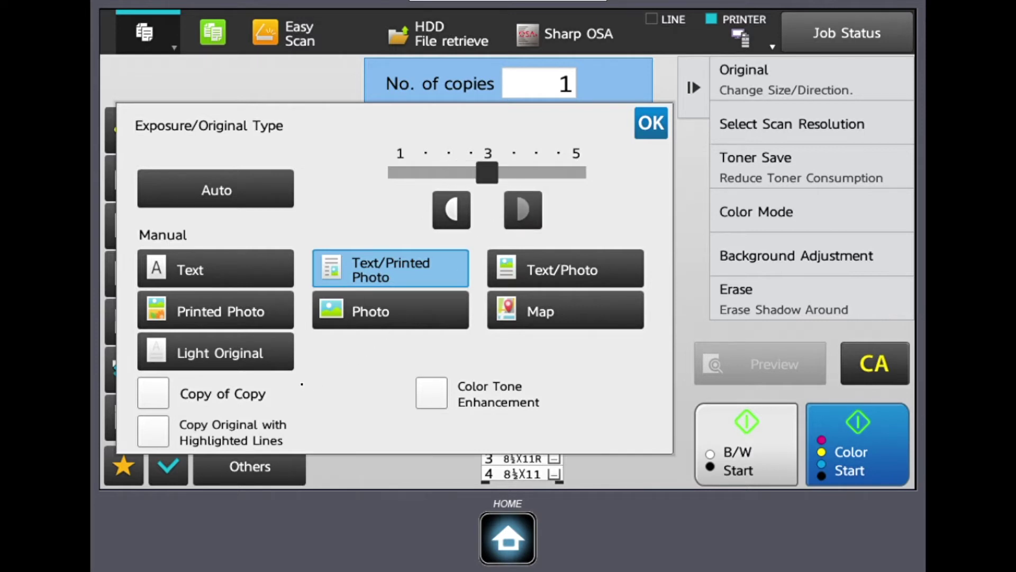
pyautogui.click(271, 186)
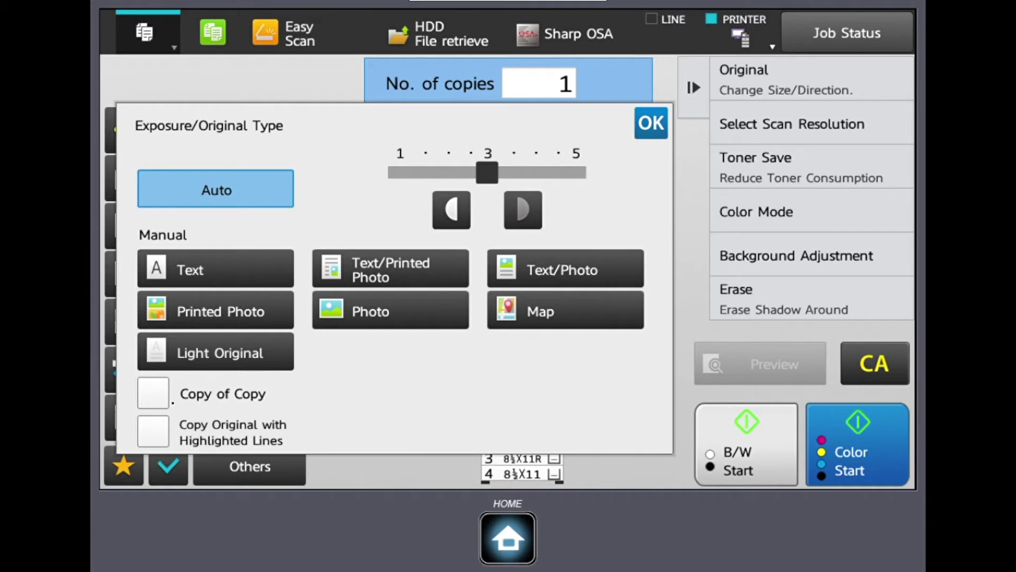
pyautogui.click(153, 402)
pyautogui.click(200, 352)
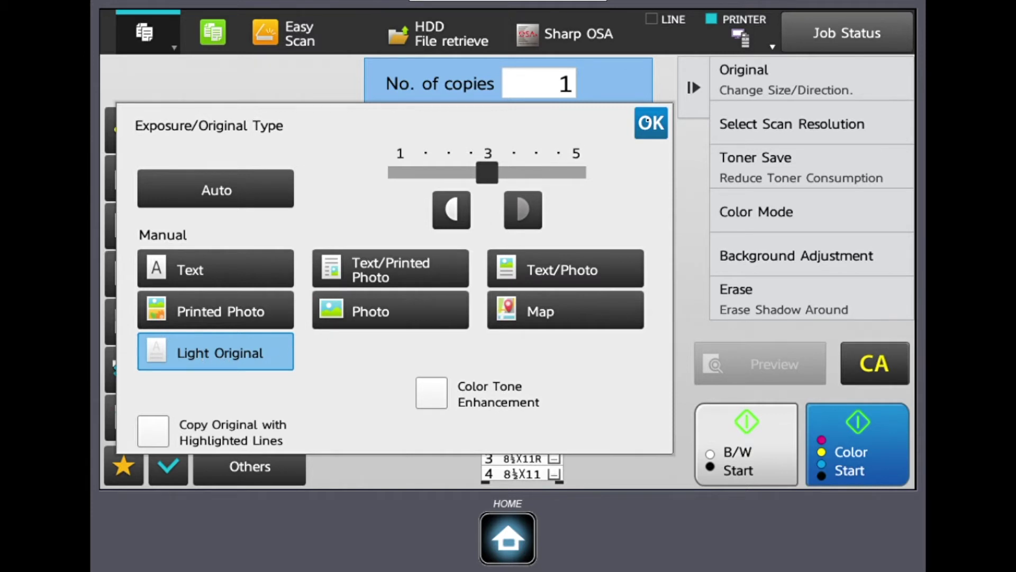
pyautogui.click(647, 121)
pyautogui.click(880, 362)
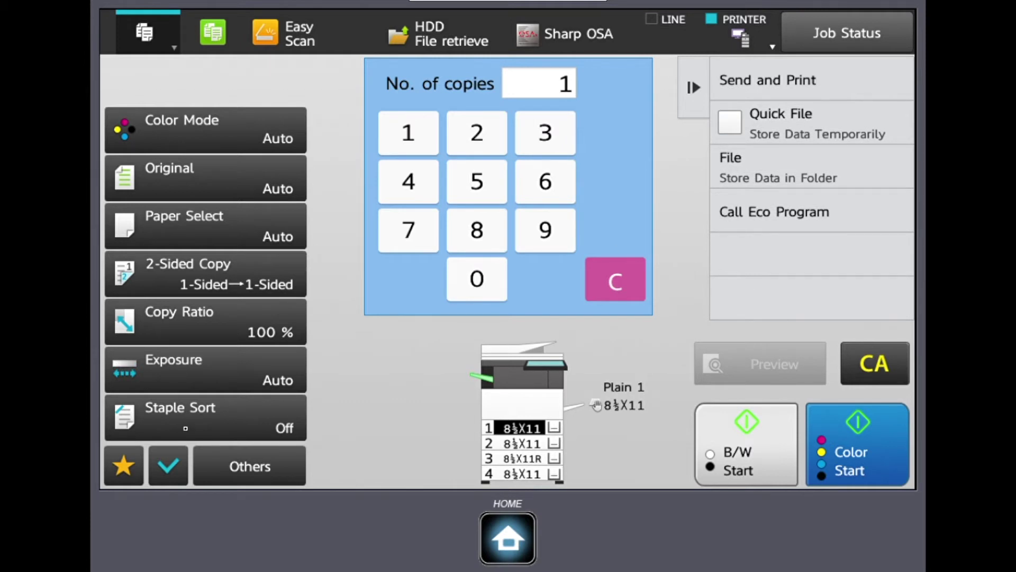
# - Try 2 Staples on the right, left and top edges, then Stapleless Staple, and reset with CA
pyautogui.click(185, 428)
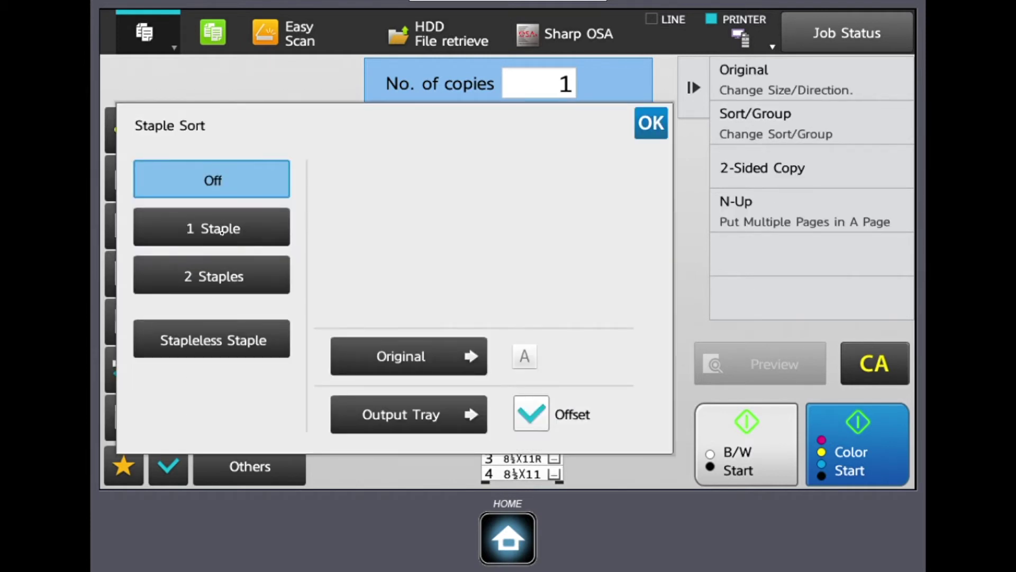
pyautogui.click(221, 232)
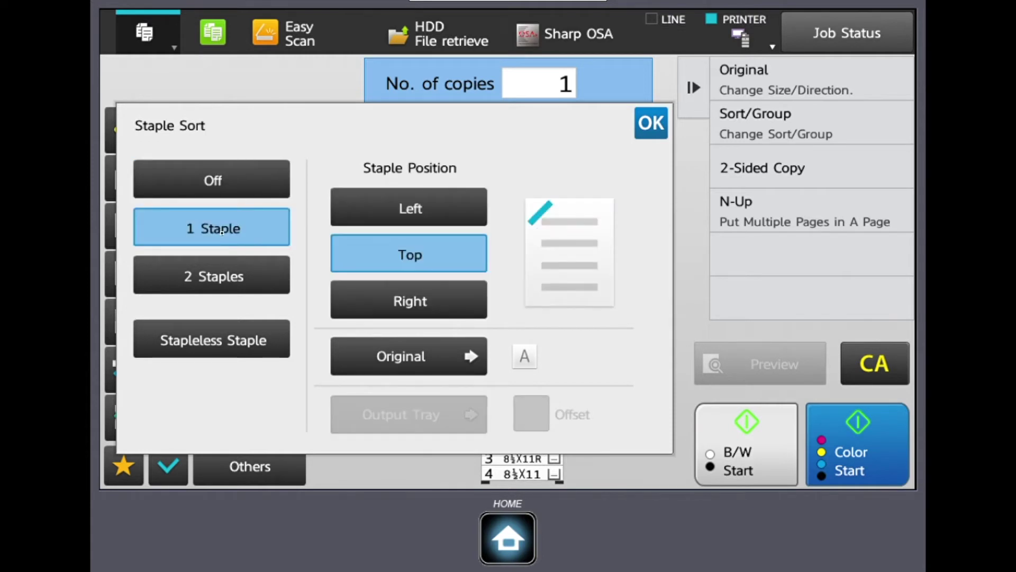
pyautogui.click(229, 279)
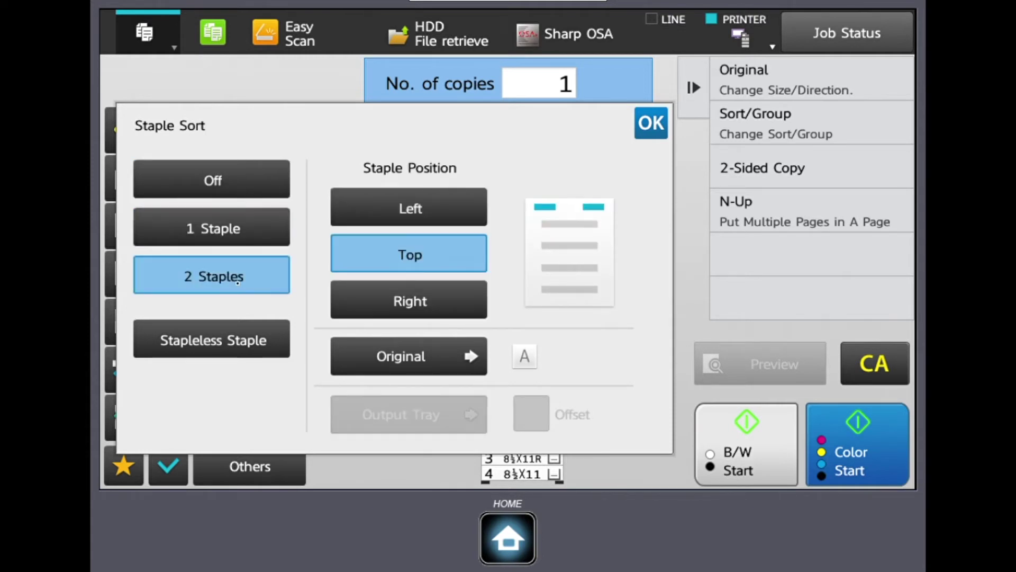
pyautogui.click(388, 297)
pyautogui.click(397, 223)
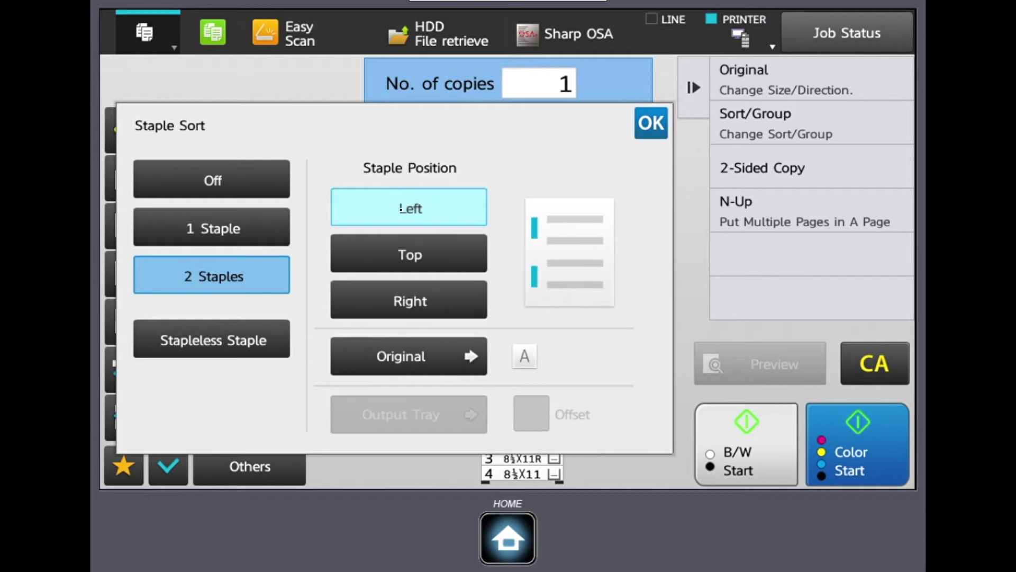
pyautogui.click(393, 256)
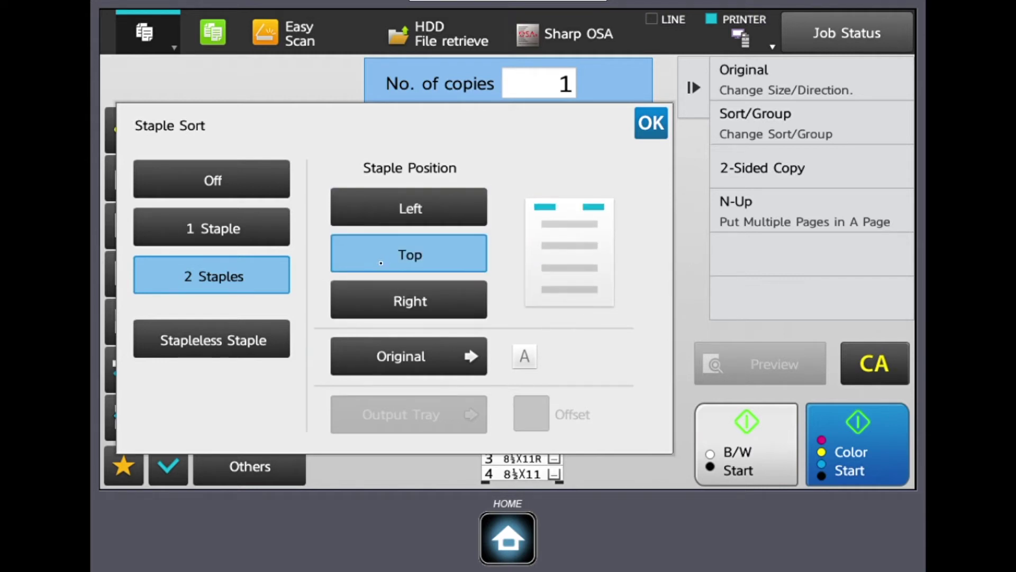
pyautogui.click(254, 348)
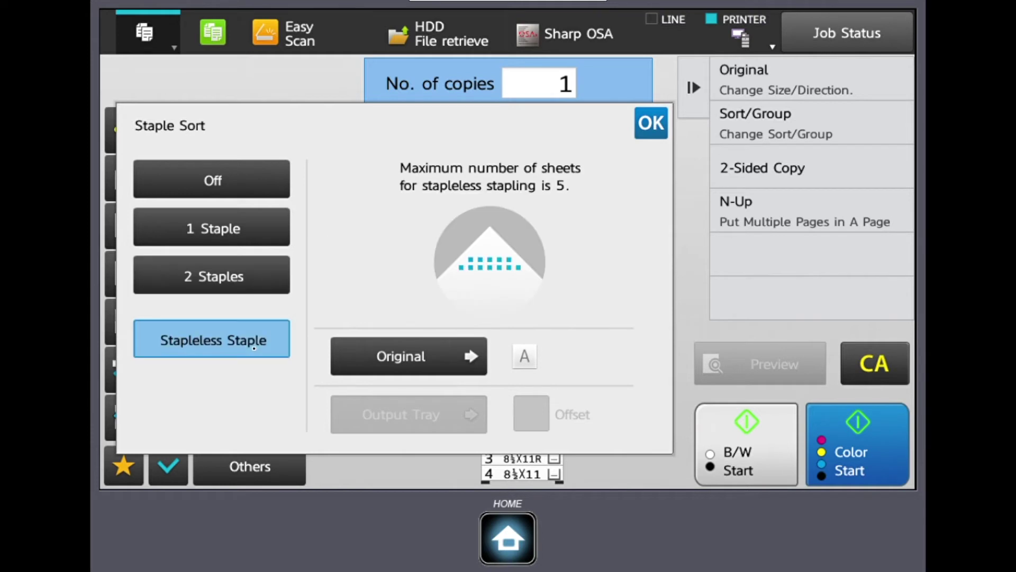
pyautogui.click(877, 363)
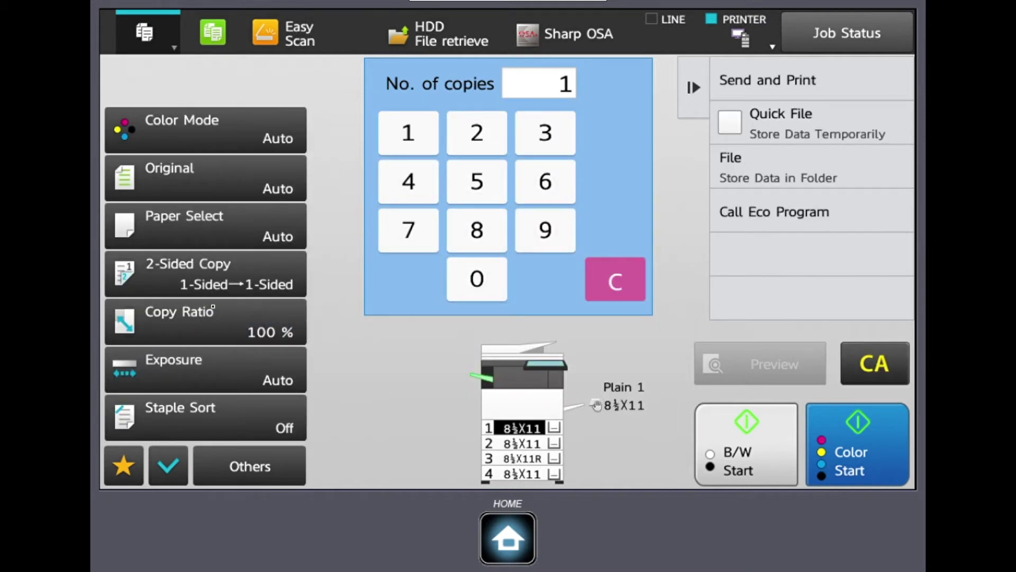
# - Open Others and scroll through the feature grid, including Sort/Group, N-Up and Booklet
pyautogui.click(256, 481)
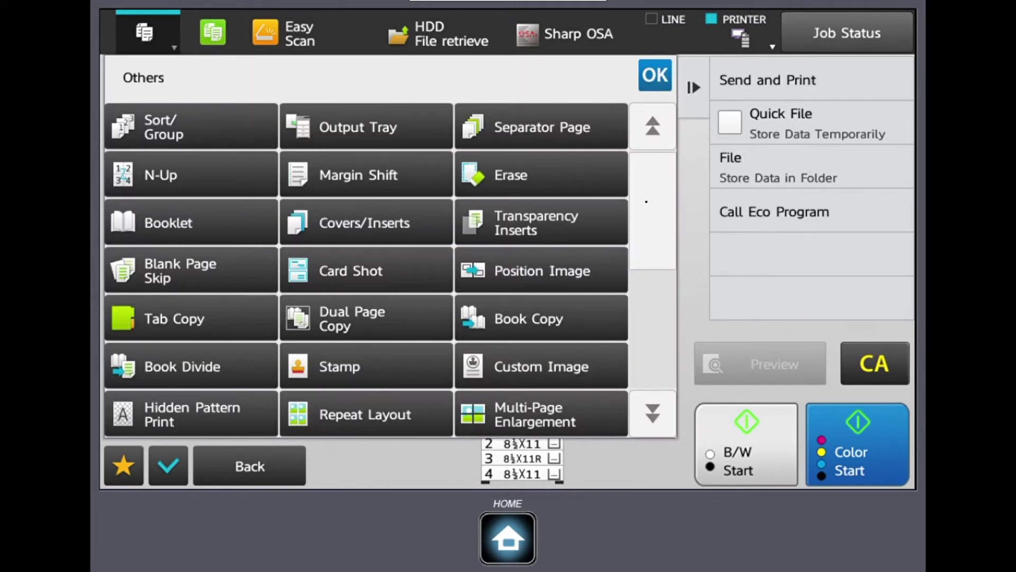
pyautogui.scroll(-3, 366, 270)
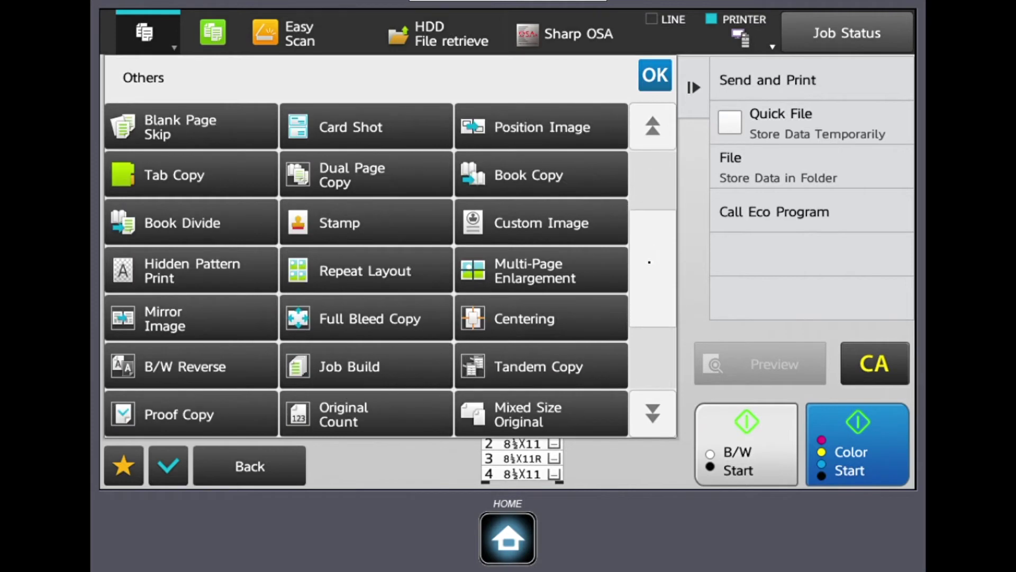
pyautogui.scroll(-1, 366, 270)
pyautogui.scroll(3, 365, 270)
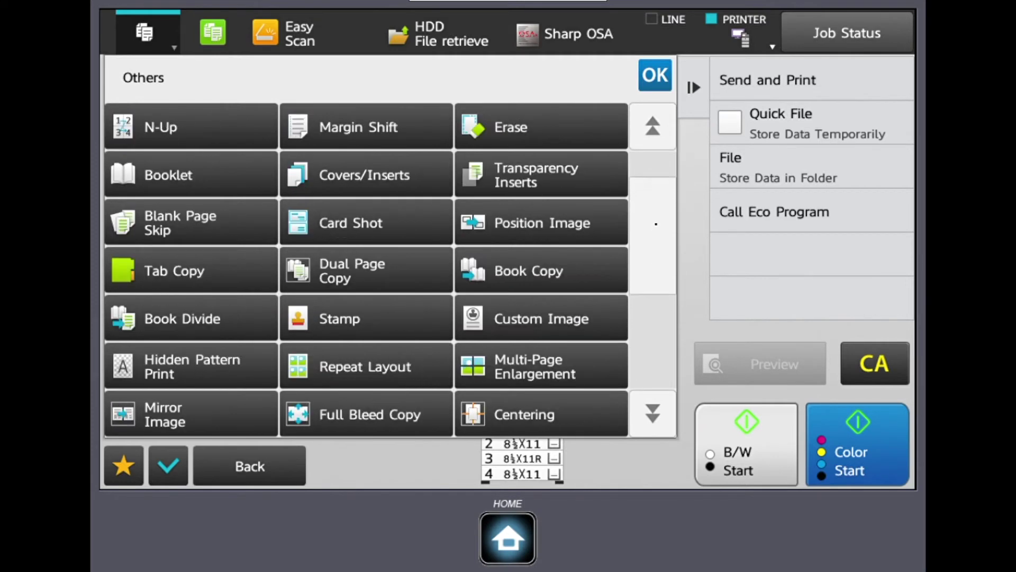
pyautogui.scroll(1, 365, 270)
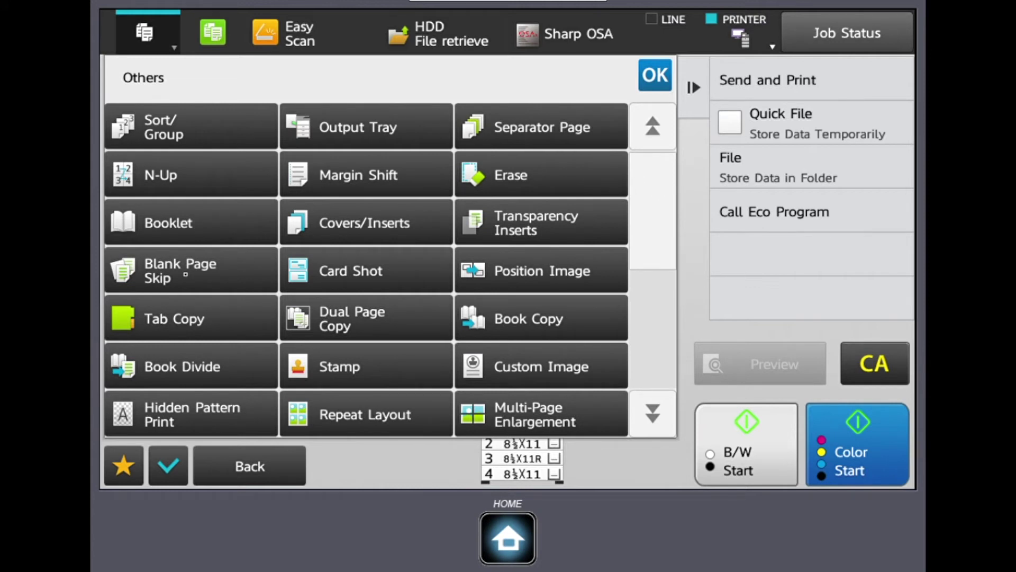
pyautogui.click(186, 274)
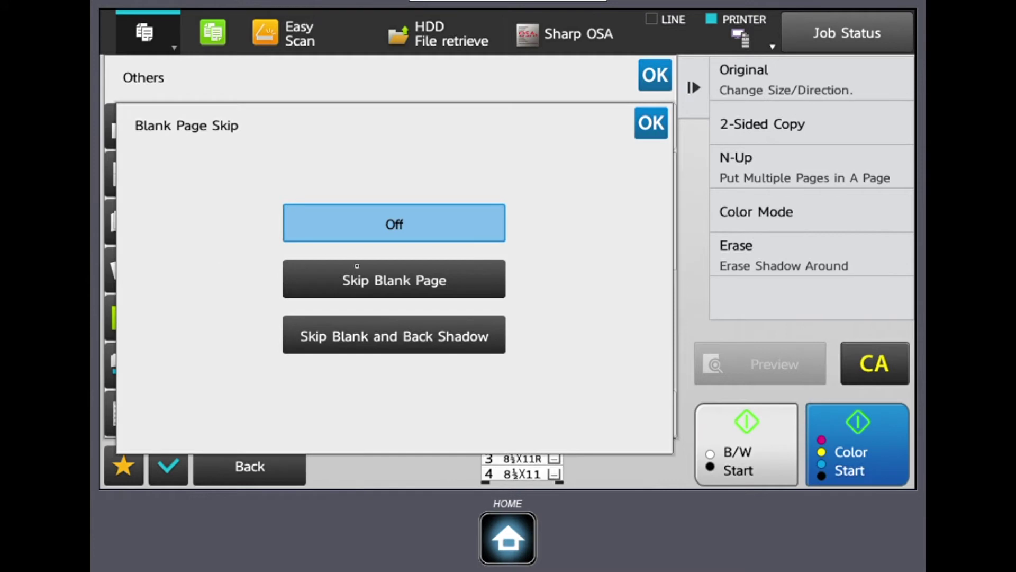
pyautogui.click(368, 290)
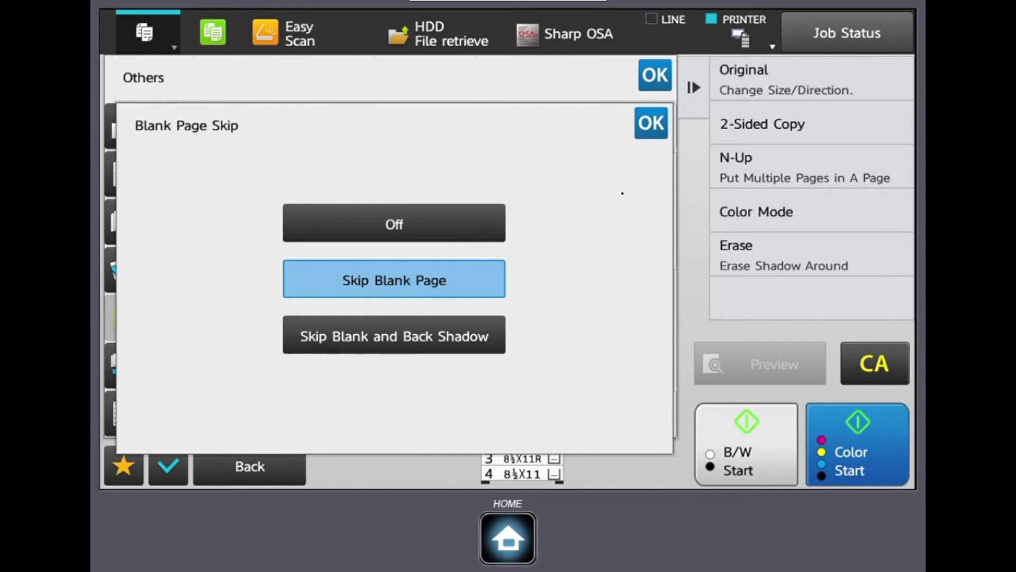
pyautogui.click(663, 129)
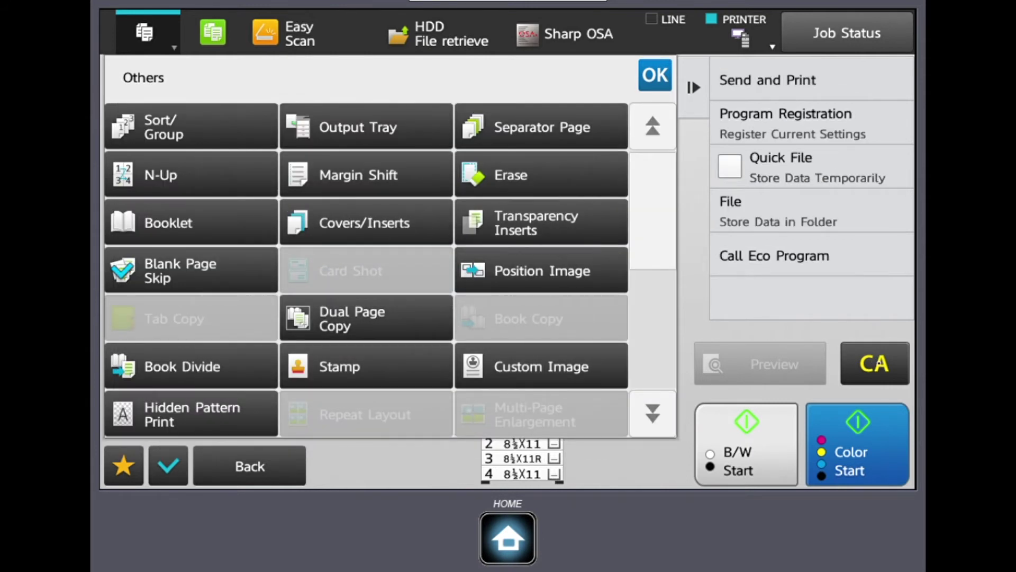
pyautogui.click(875, 362)
pyautogui.click(234, 466)
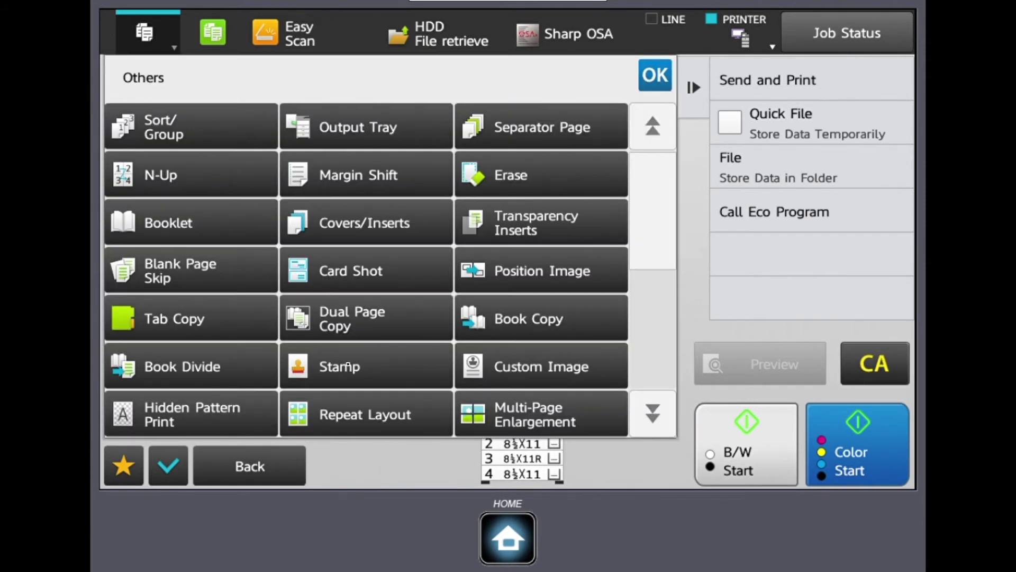
# - In Stamp, set the date format to DD/MM/YYYY at position 6
pyautogui.click(368, 370)
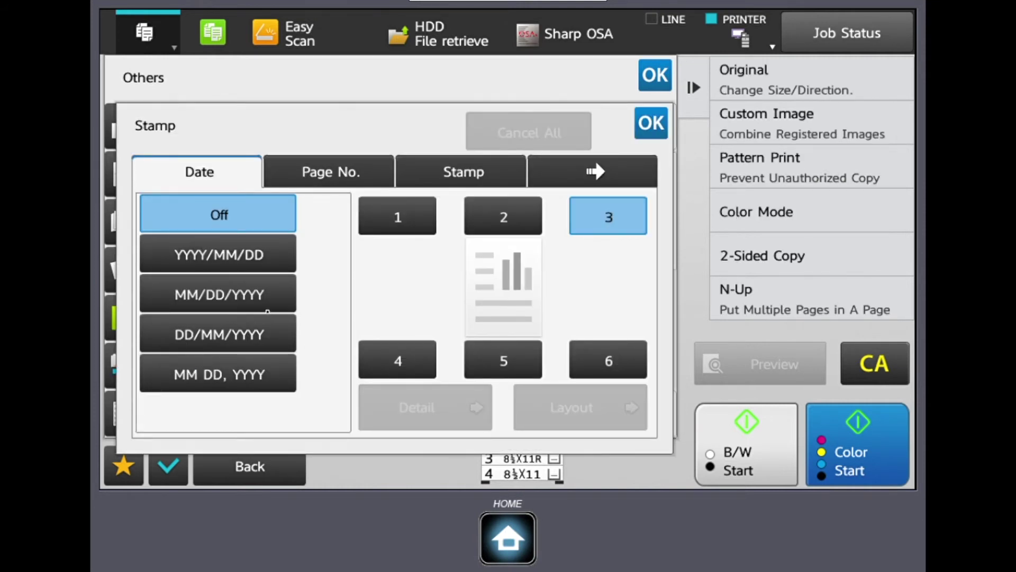
pyautogui.click(248, 258)
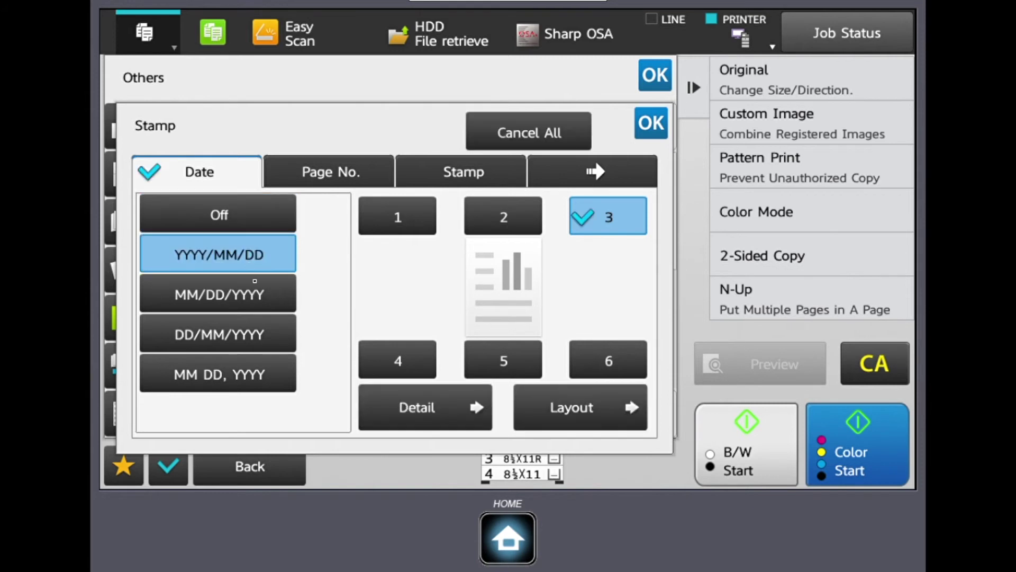
pyautogui.click(255, 296)
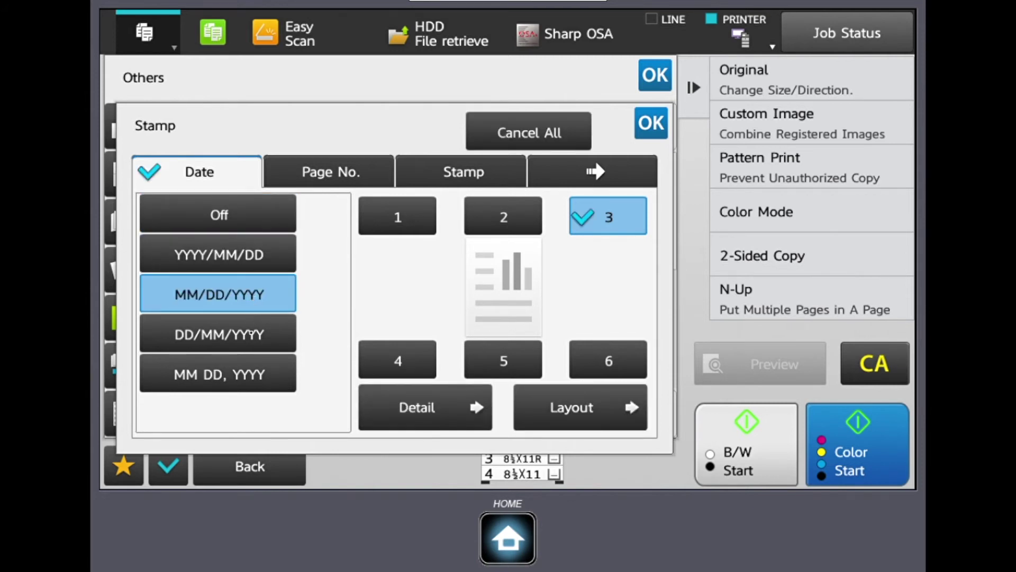
pyautogui.click(251, 333)
pyautogui.click(391, 226)
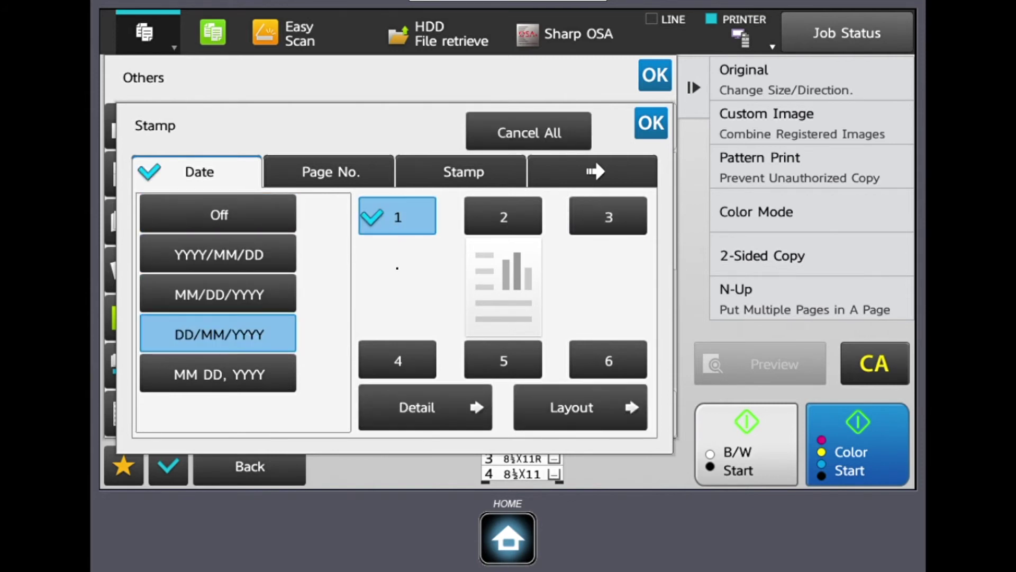
pyautogui.click(409, 354)
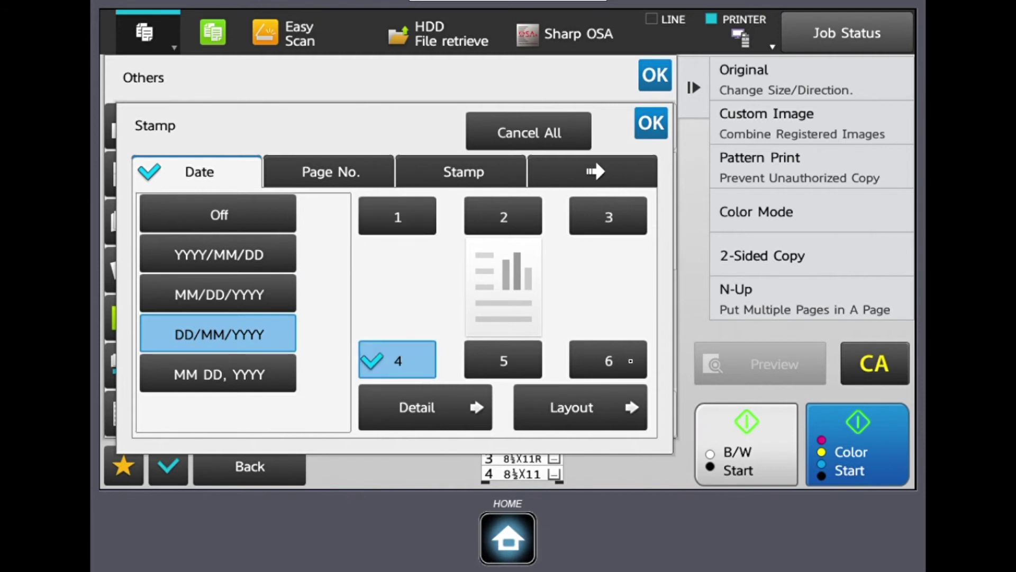
pyautogui.click(629, 361)
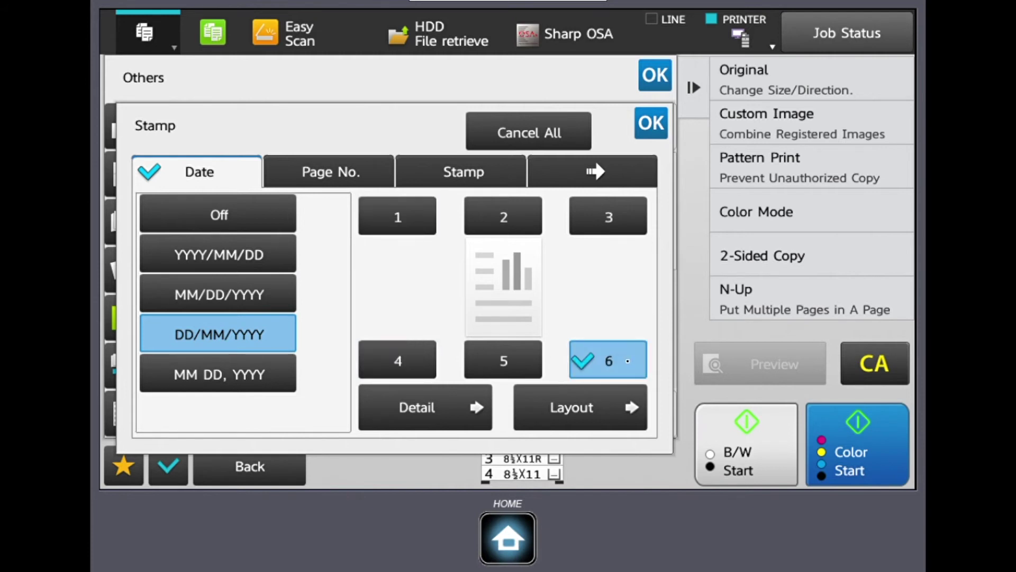
# - Add 1,2,3.. page numbers at position 4 and a PRIORITY text stamp
pyautogui.click(303, 172)
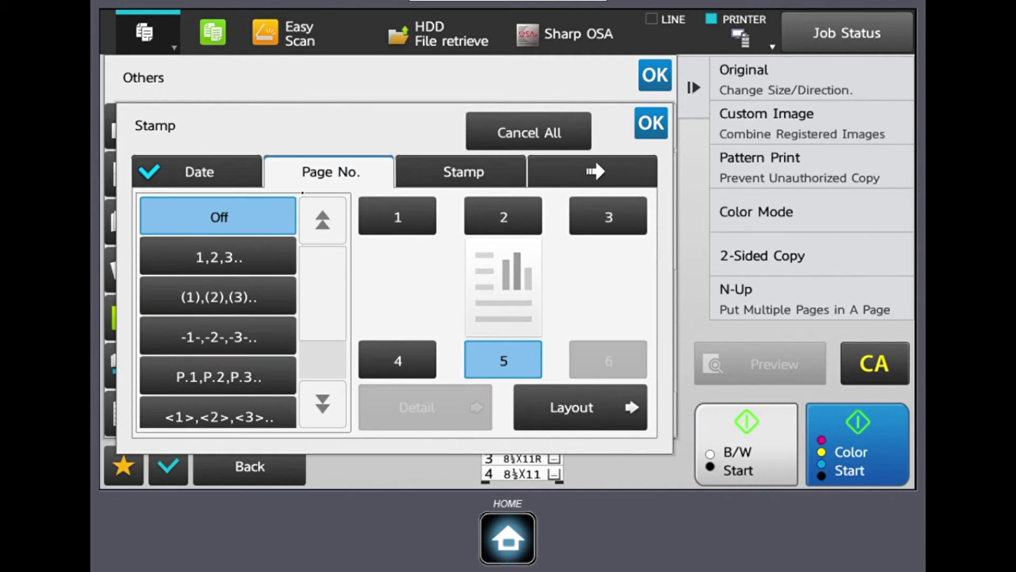
pyautogui.click(408, 231)
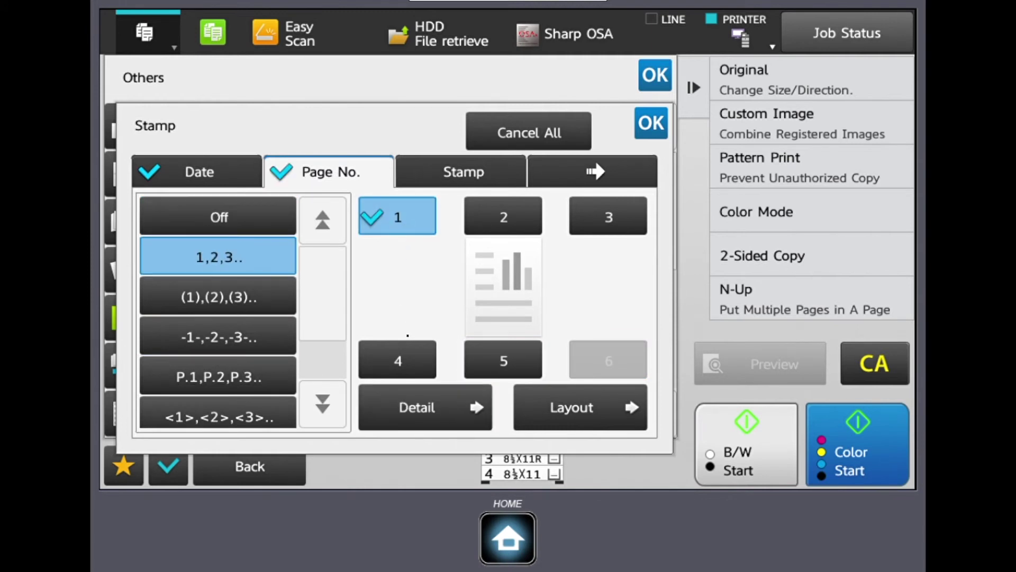
pyautogui.click(408, 355)
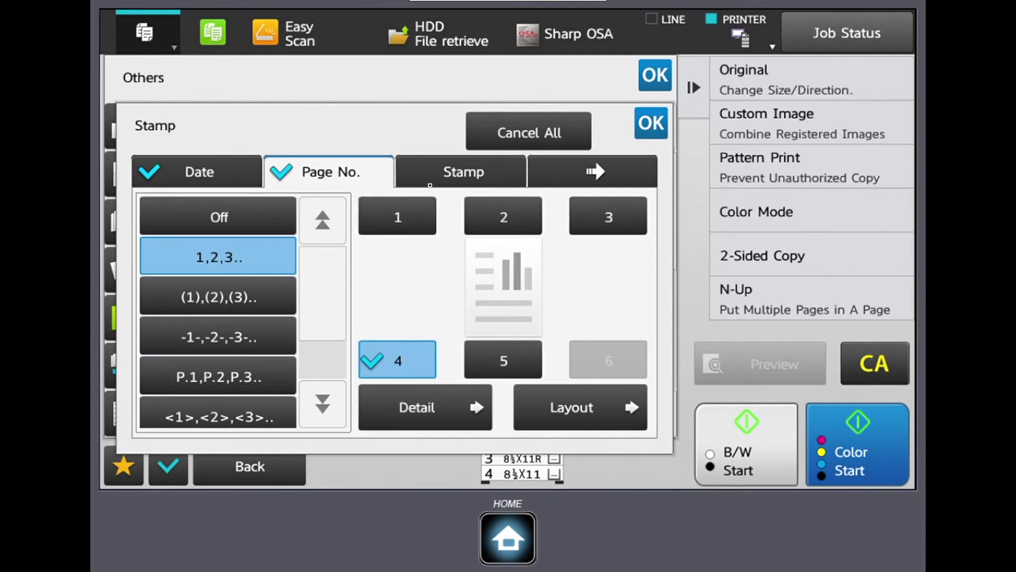
pyautogui.click(429, 185)
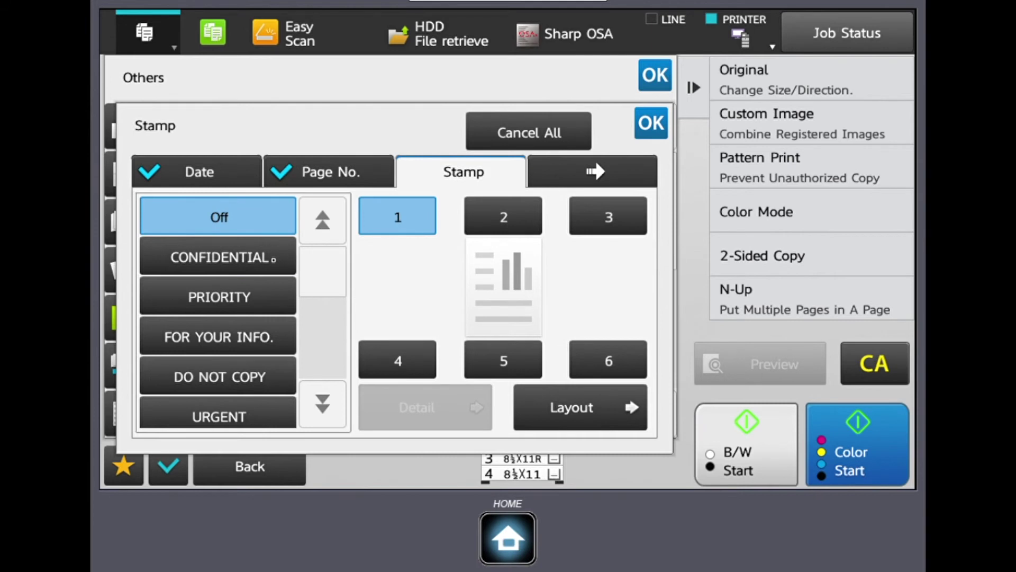
pyautogui.click(273, 259)
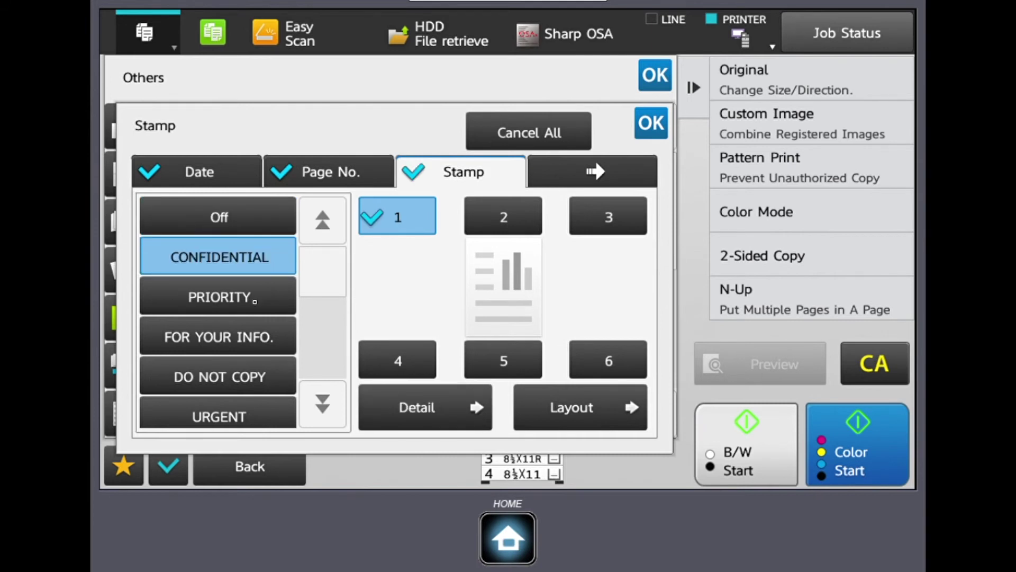
pyautogui.click(255, 302)
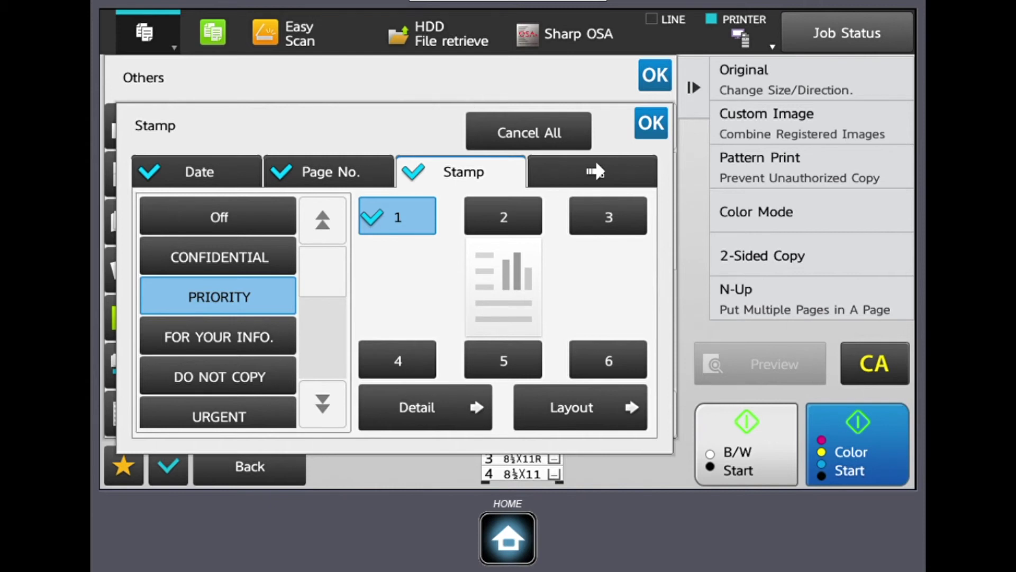
pyautogui.click(595, 171)
# - View the Watermark options, confirm the Stamp settings, then clear everything with CA
pyautogui.click(596, 171)
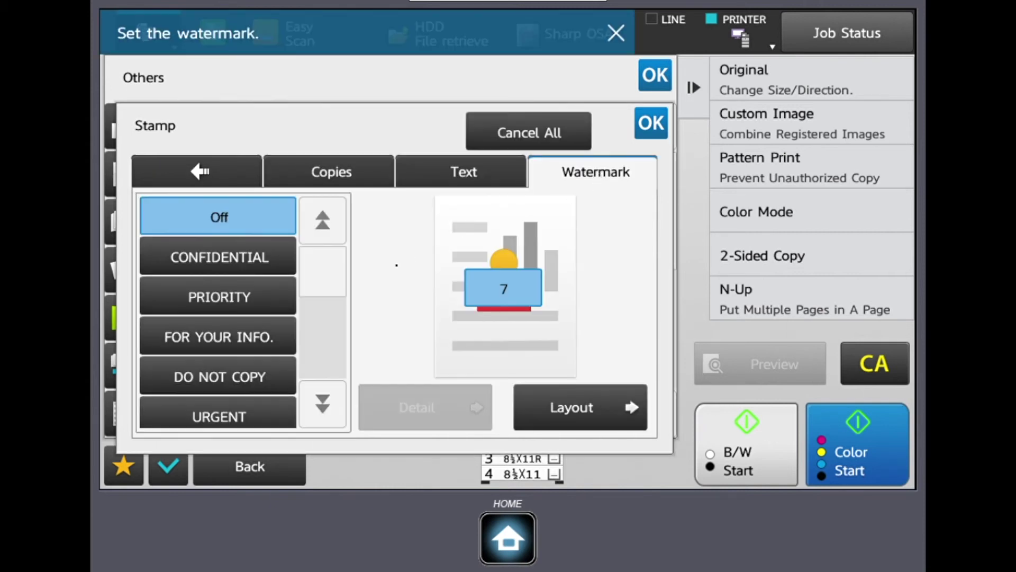
pyautogui.moveTo(339, 277)
pyautogui.mouseDown()
pyautogui.moveTo(343, 339)
pyautogui.moveTo(344, 264)
pyautogui.mouseUp()
pyautogui.click(647, 126)
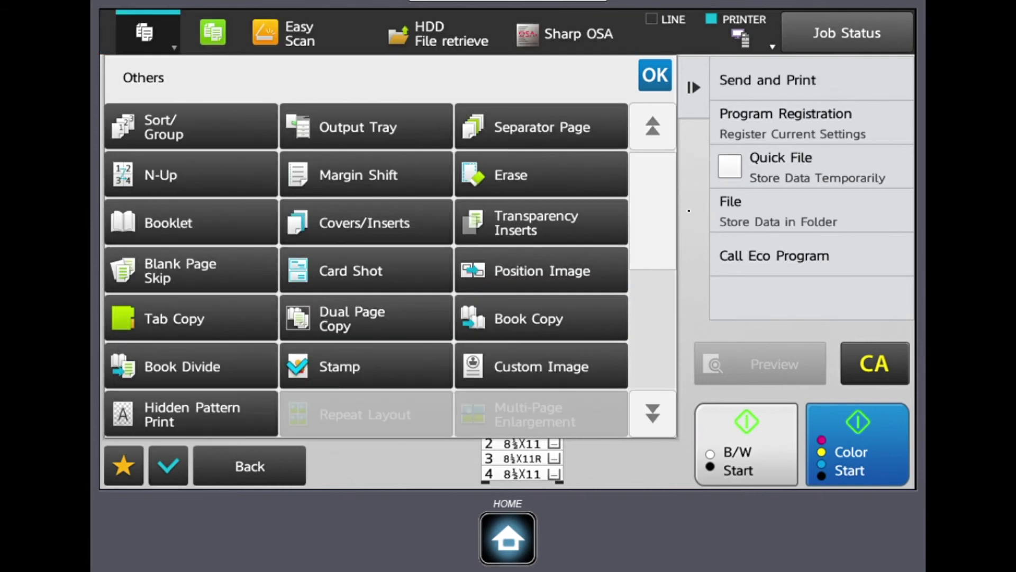
pyautogui.click(873, 373)
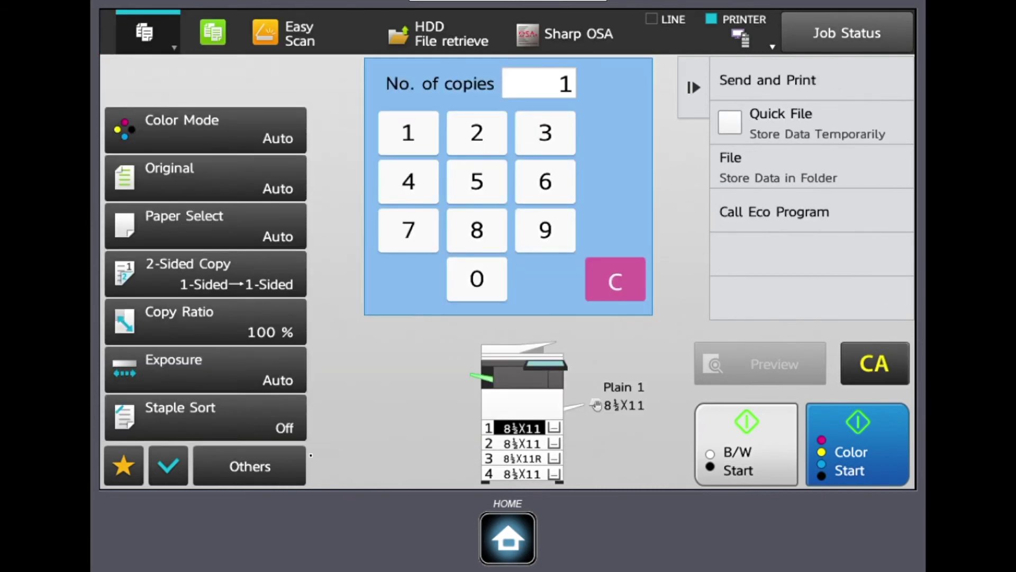
# - Turn Card Shot on with Adjust to Paper Size from the Others menu
pyautogui.click(283, 465)
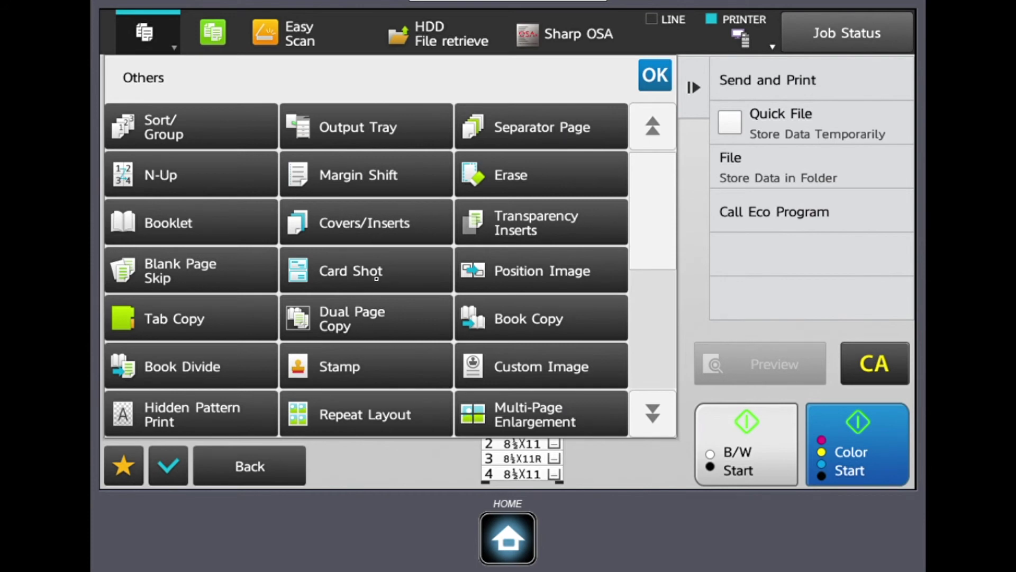
pyautogui.click(376, 278)
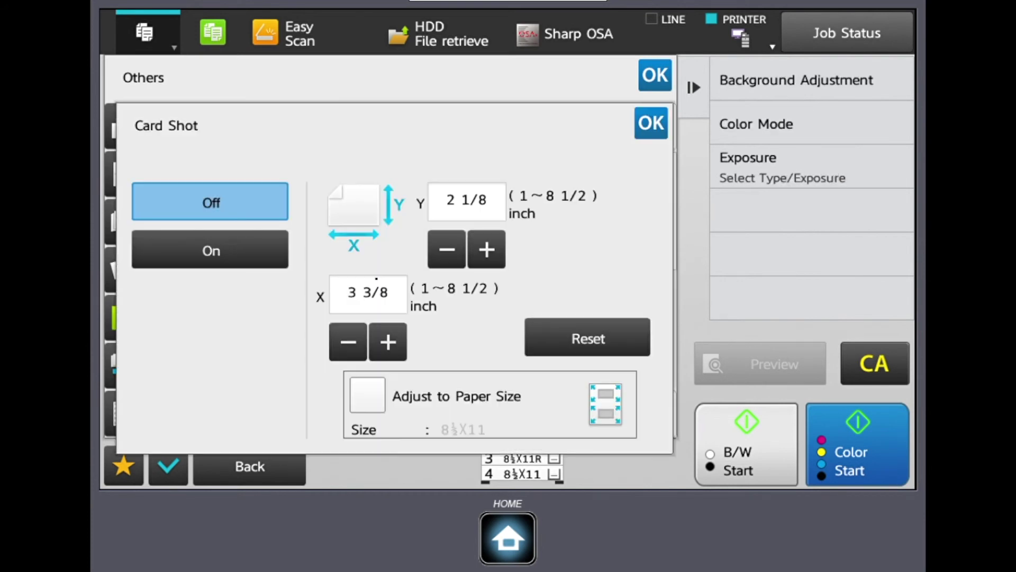
pyautogui.click(263, 247)
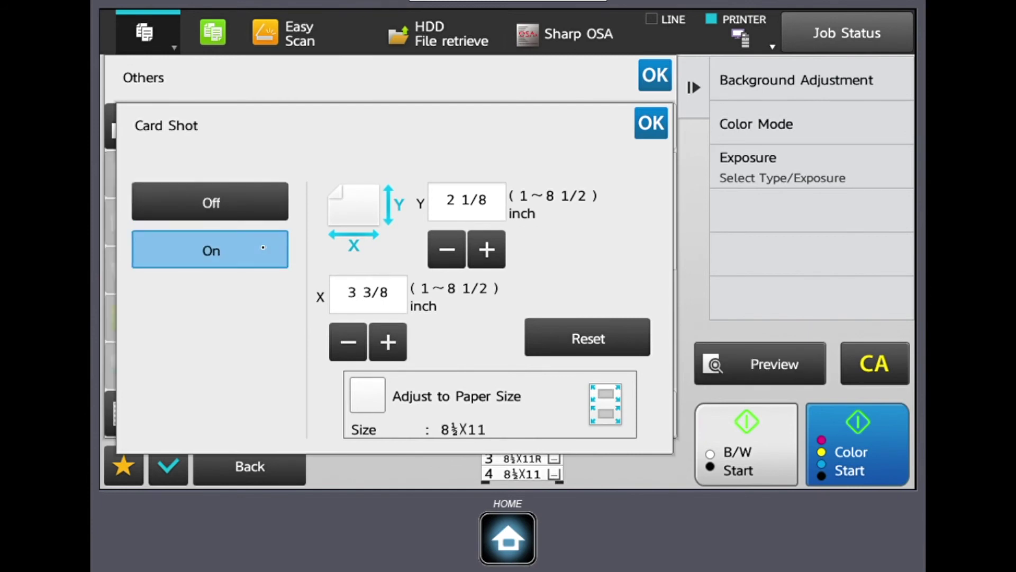
pyautogui.click(379, 409)
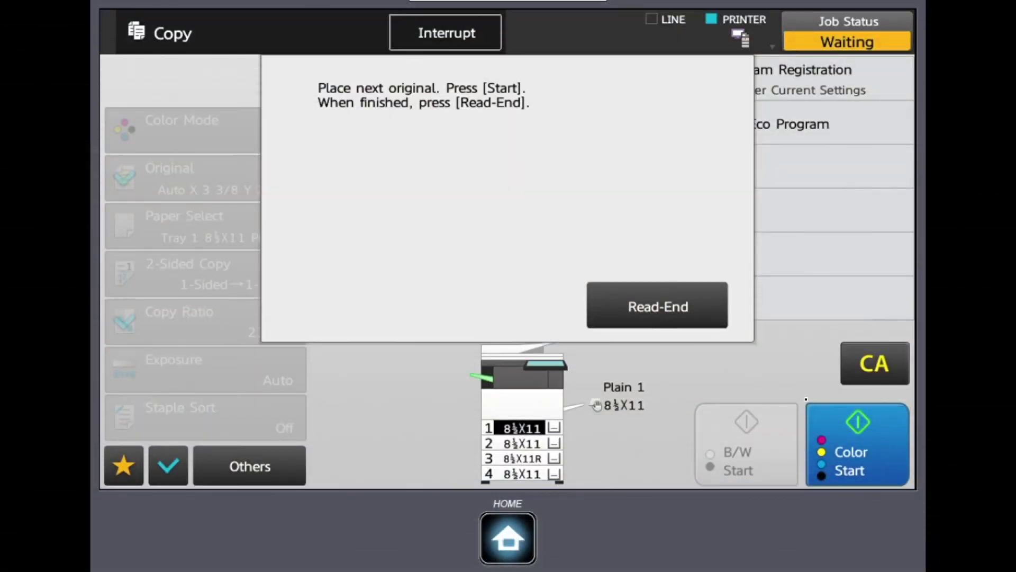
# - Scan the card's second side, tap Read-End to print, then reset settings with CA
pyautogui.click(841, 438)
pyautogui.click(668, 305)
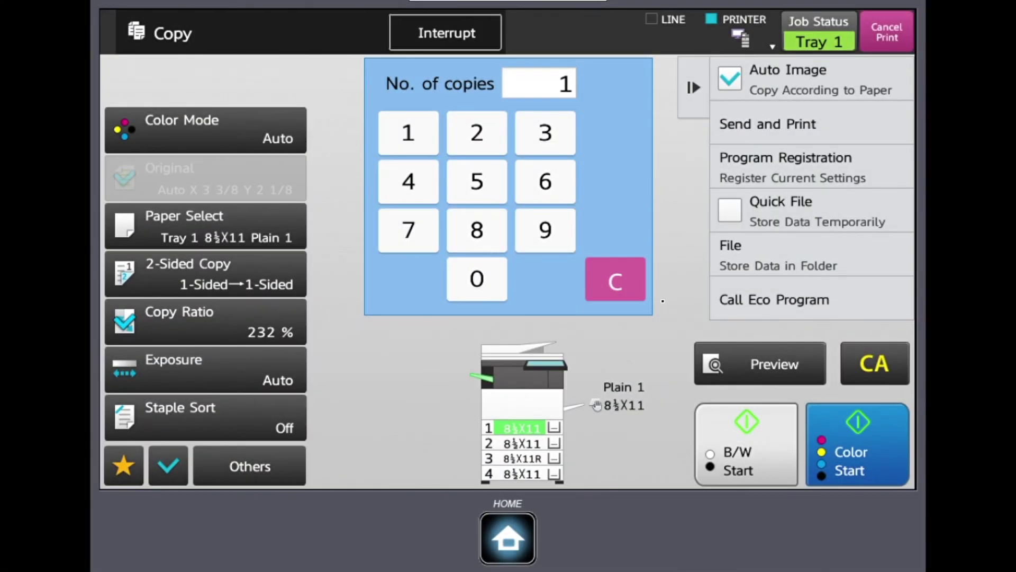
pyautogui.click(868, 361)
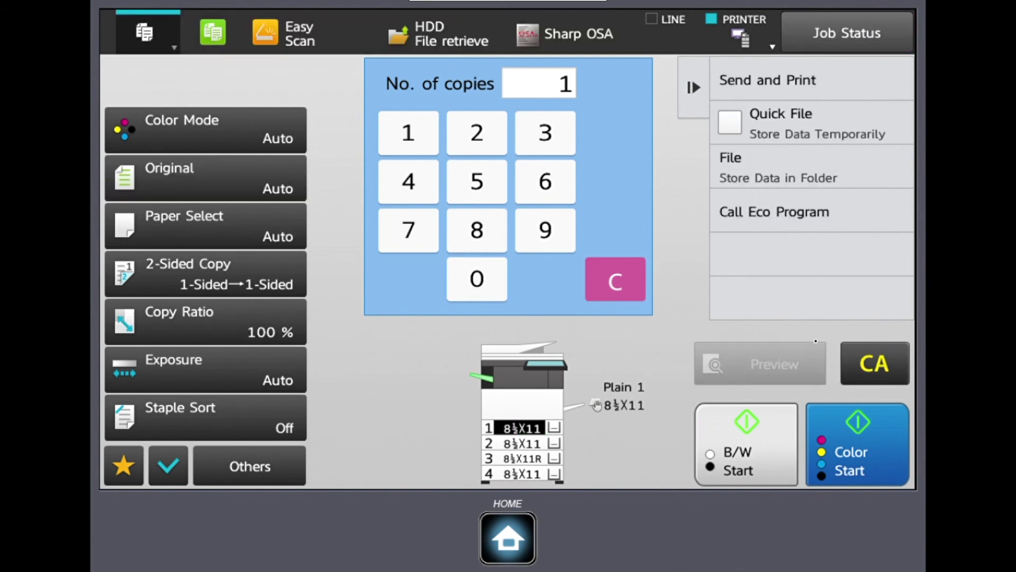